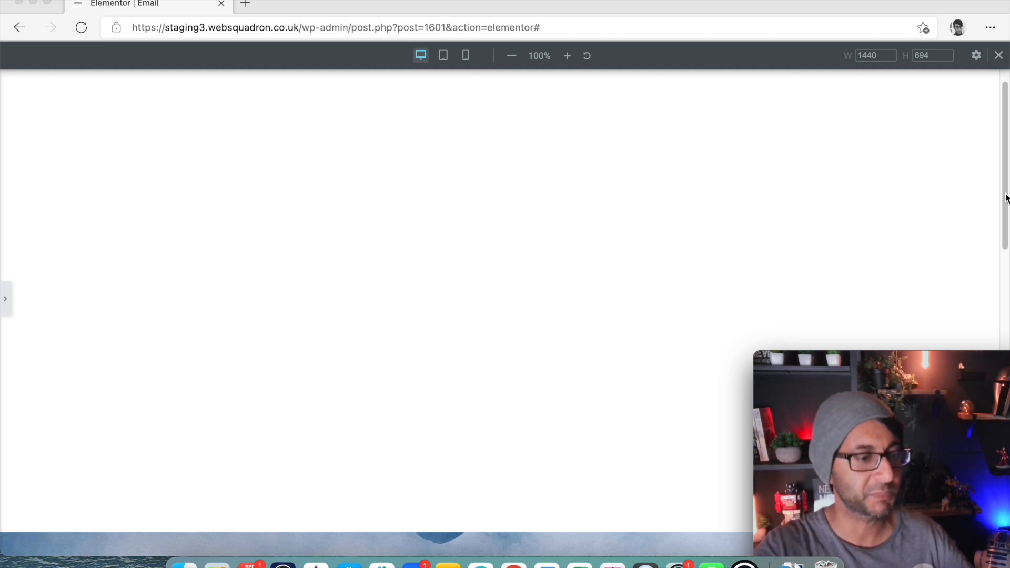
Step: Examine the finished DON'T STOP section with its overlapping fighter image further down the page
left_click_drag(1007, 125, 985, 332)
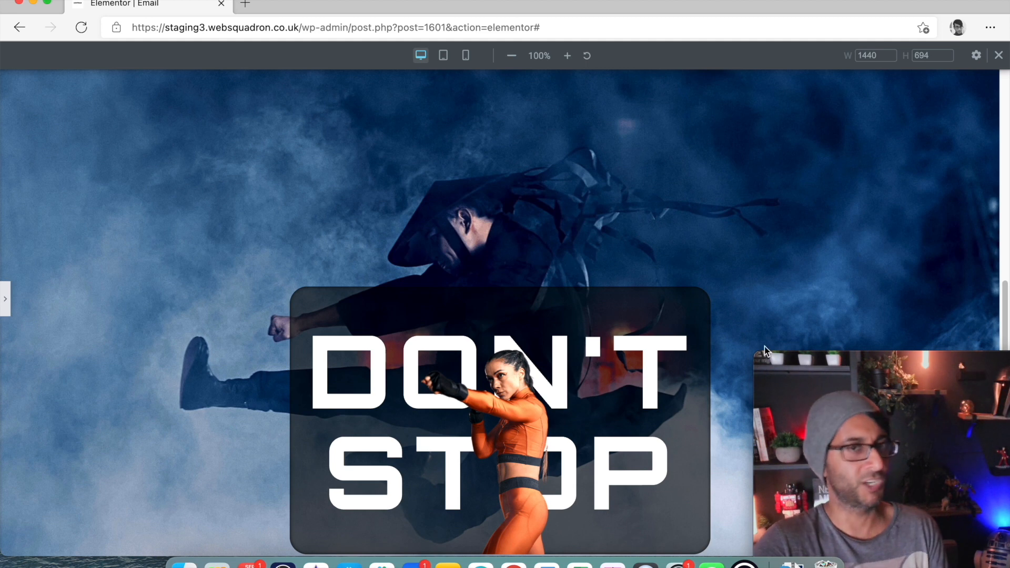
mouse_move(541, 443)
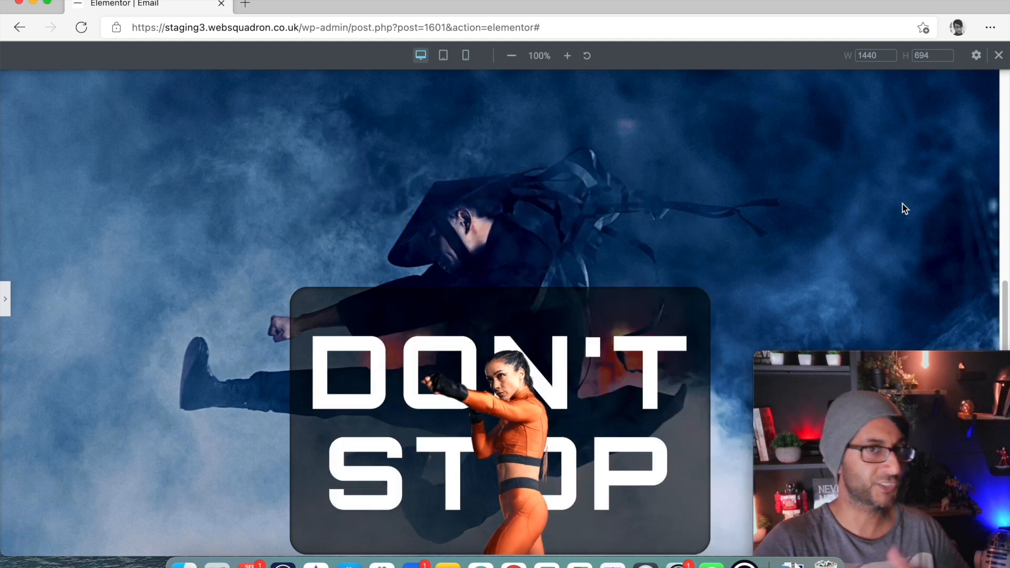
mouse_move(614, 382)
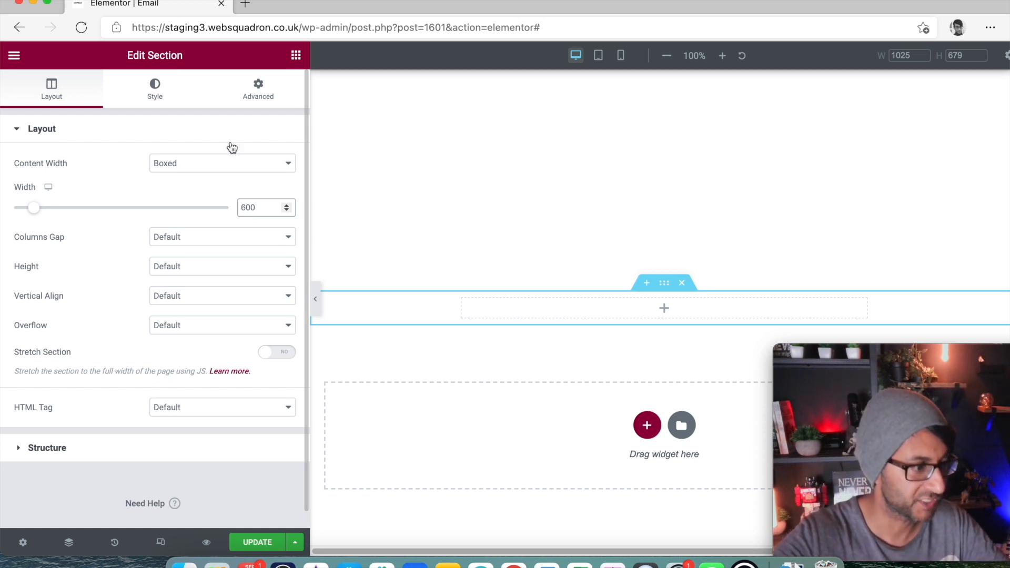
Step: Set the new section's columns gap to No Gap and its height to Min Height with a value of 0 px
left_click(180, 241)
left_click(187, 267)
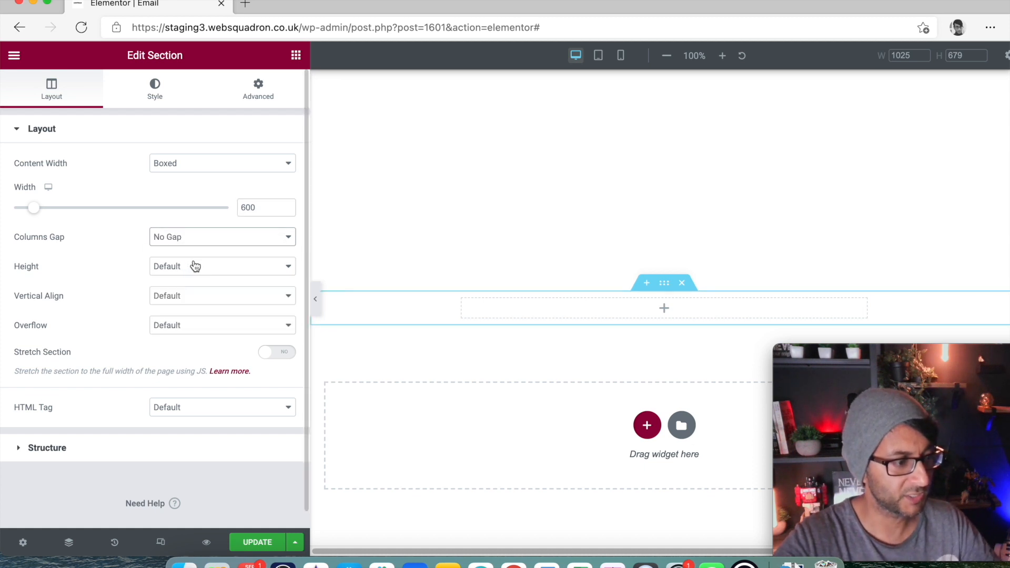
left_click(196, 267)
left_click(174, 304)
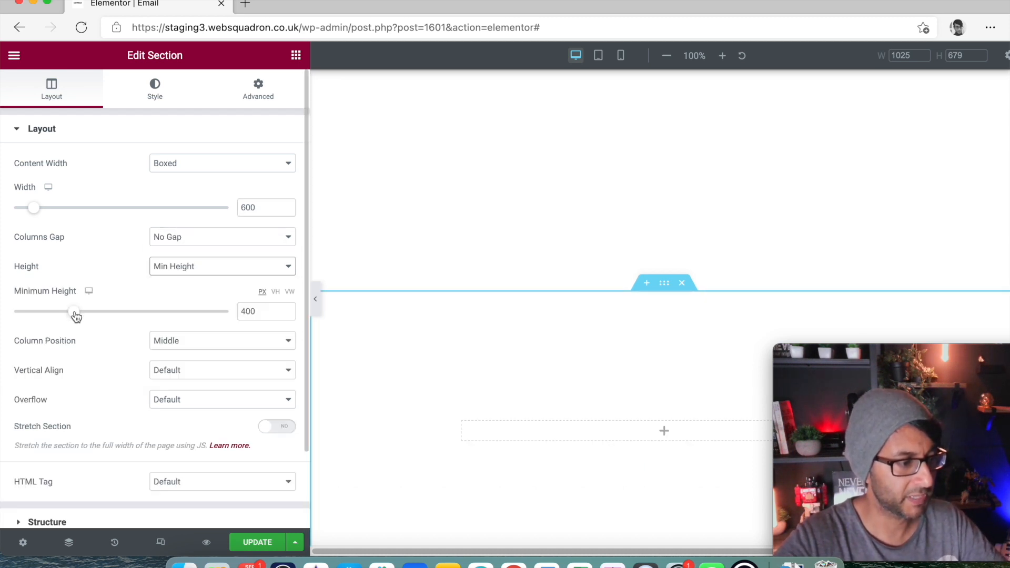
left_click_drag(74, 312, 5, 312)
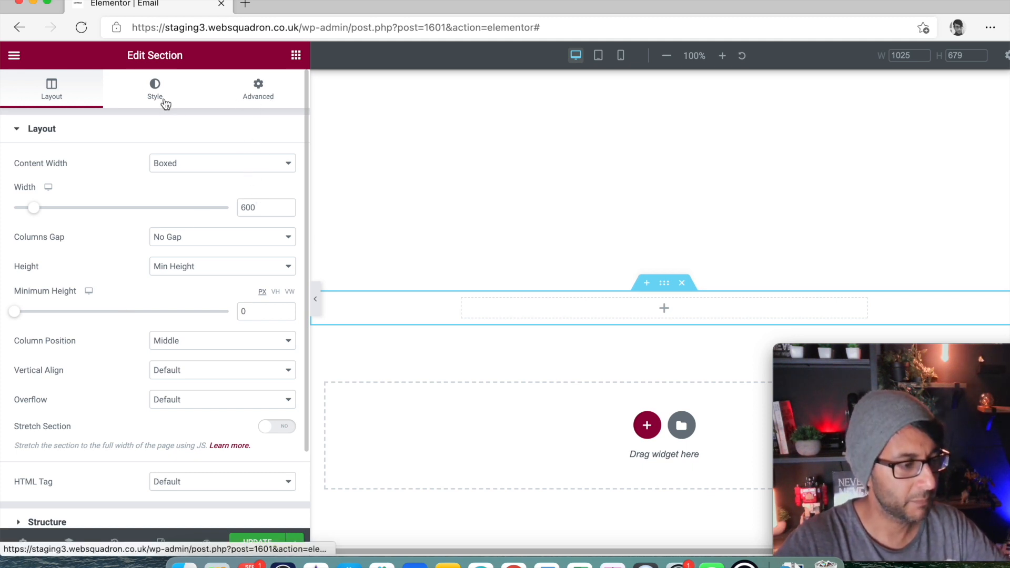
Step: Give the section a classic background using the image Warrior-1920-x-1080-px.jpg from the media library
left_click(166, 104)
left_click(230, 196)
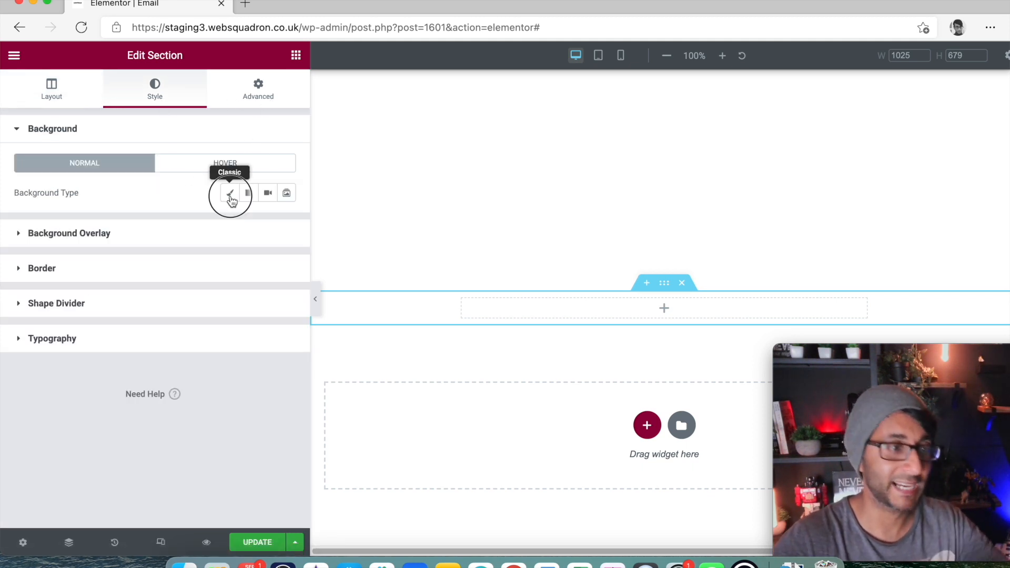
left_click(238, 287)
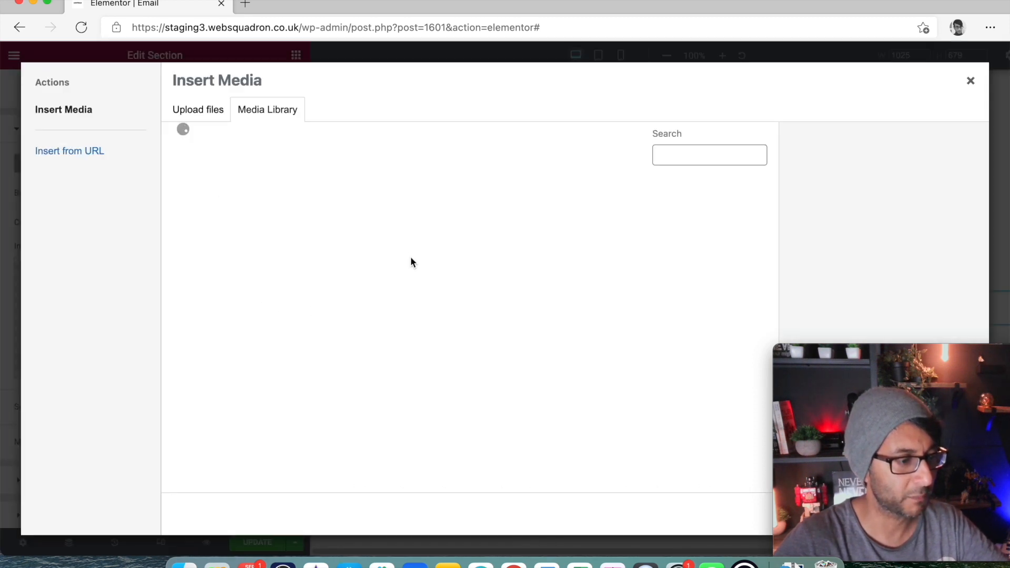
left_click(216, 322)
left_click_drag(872, 349, 876, 283)
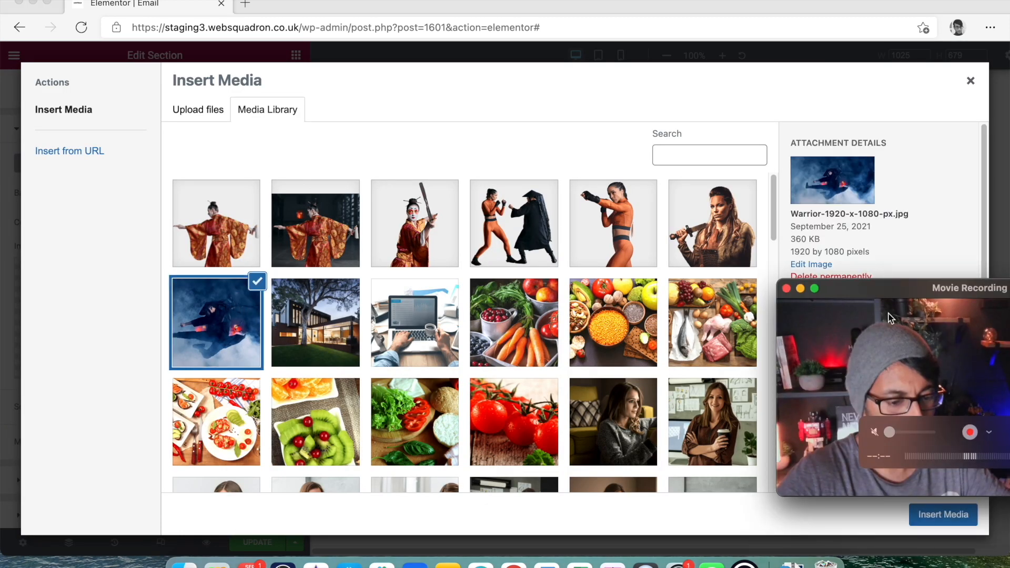
left_click(938, 523)
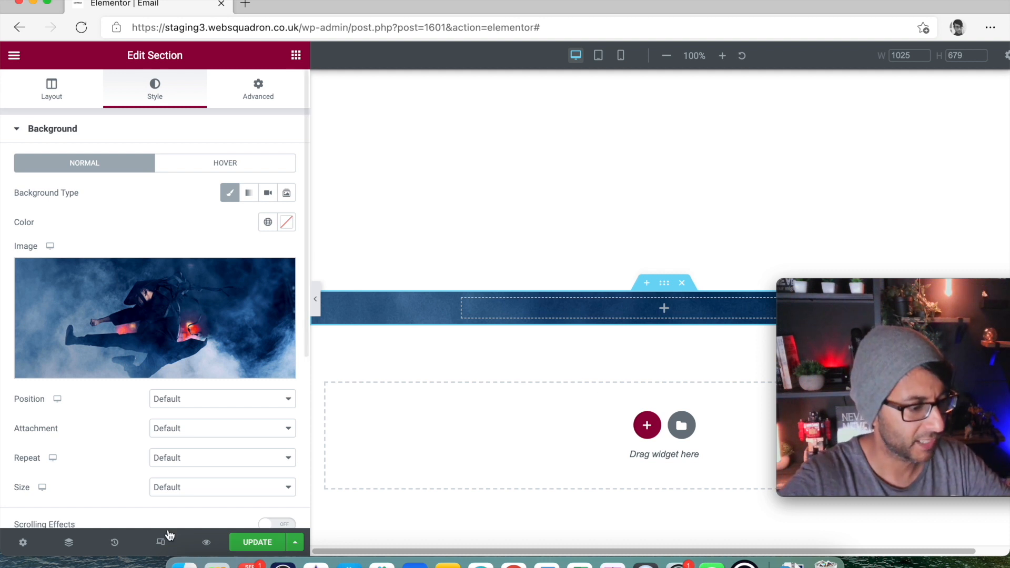
Step: Configure the section's background image with Center Center position, Fixed attachment, No-repeat and Cover size
left_click(213, 400)
left_click(212, 426)
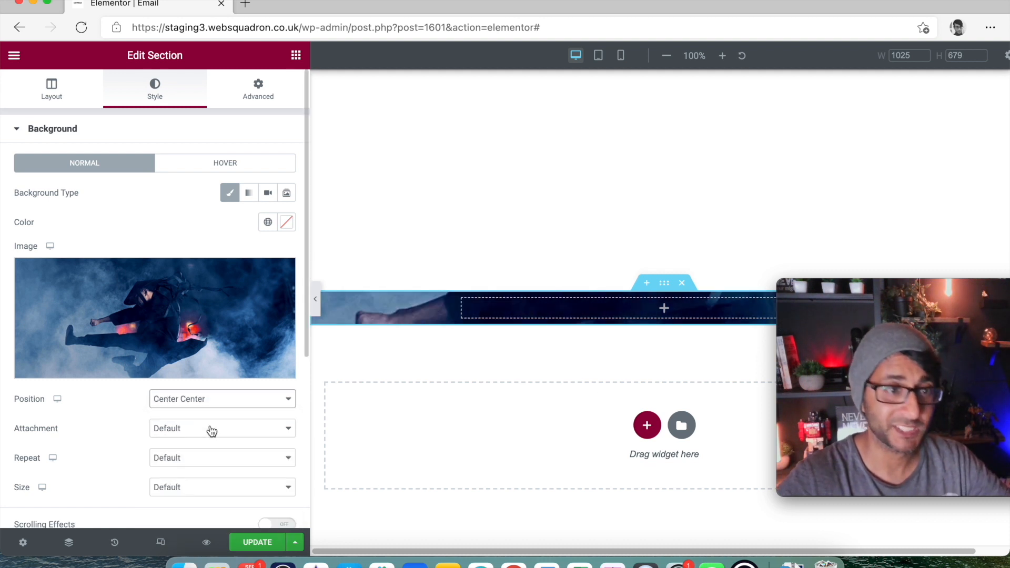
left_click(210, 428)
left_click(211, 468)
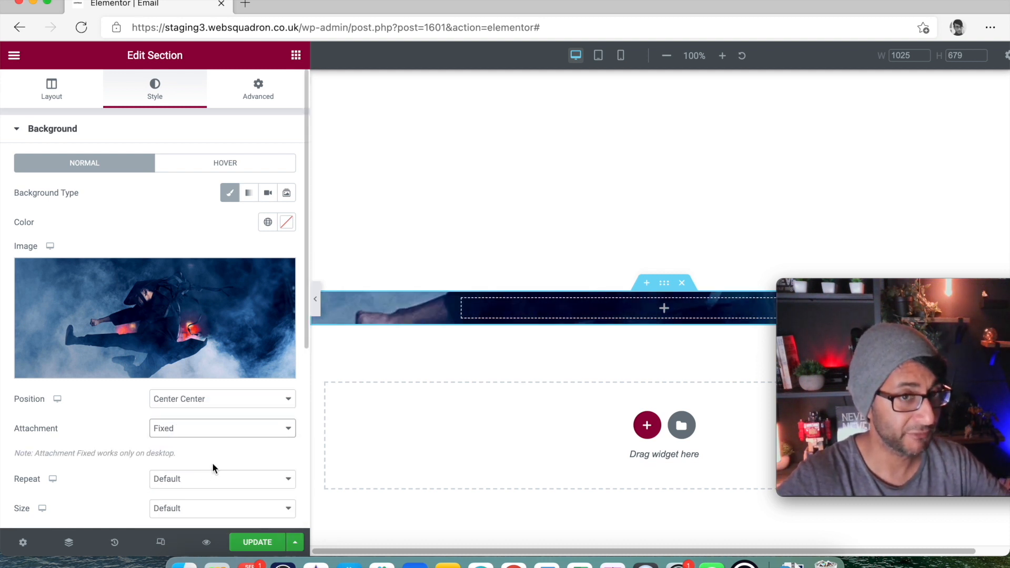
left_click(198, 480)
left_click(201, 506)
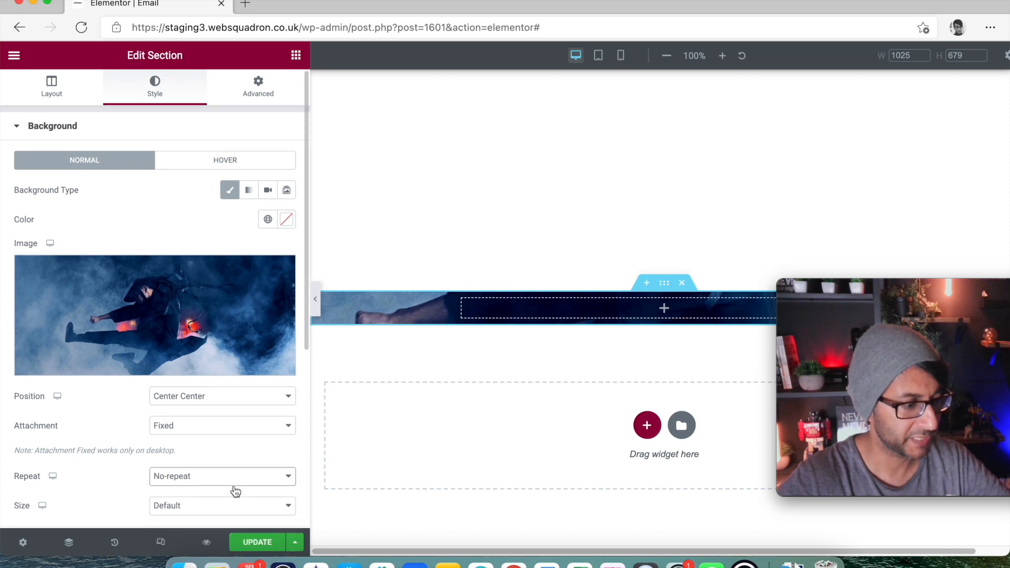
scroll(236, 492, "down", 2)
left_click(223, 428)
left_click(214, 471)
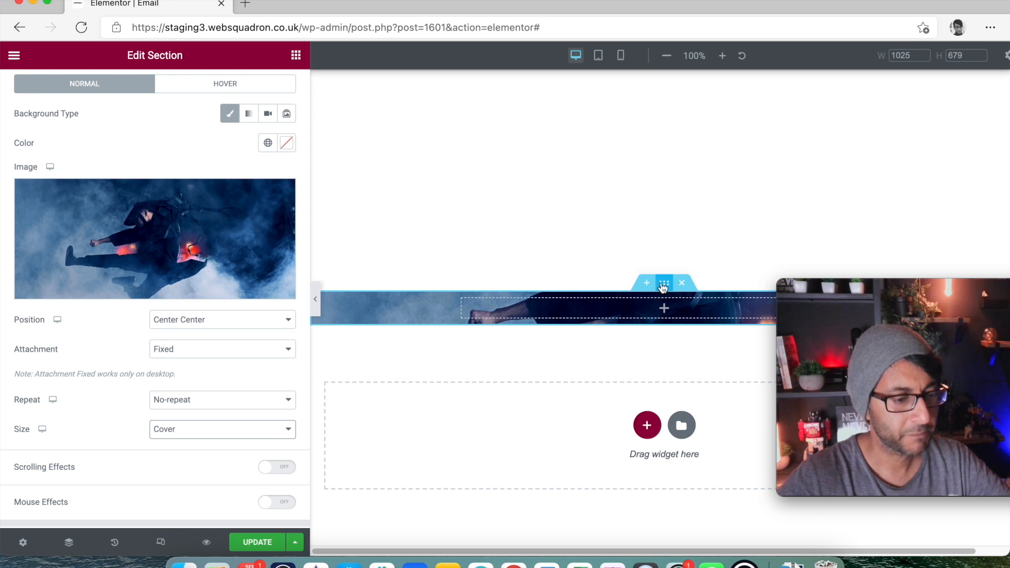
Step: Set the section's padding to 450 px top, 15 px right, 150 px bottom and 15 px left
scroll(278, 164, "up", 2)
left_click(270, 103)
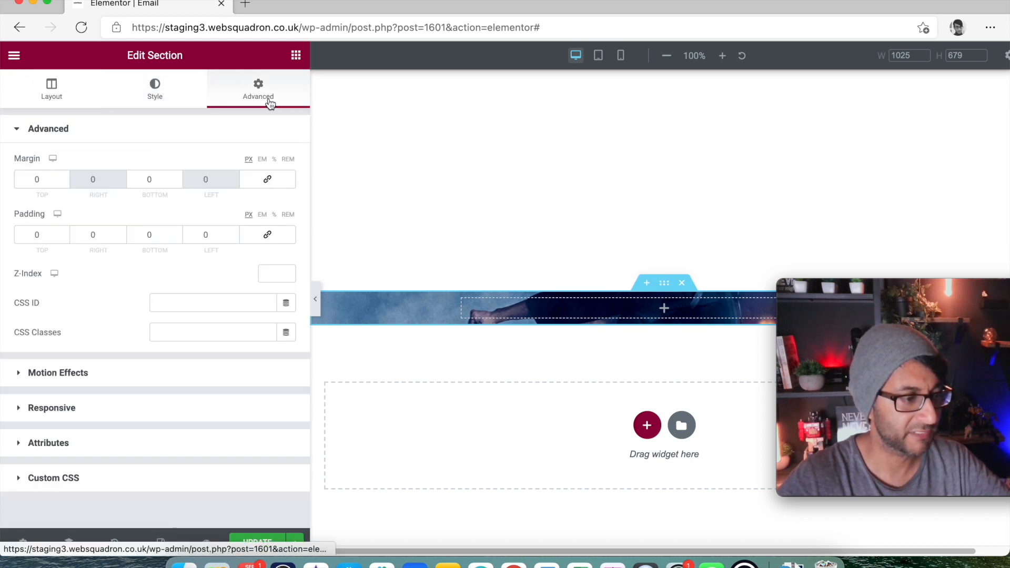
left_click_drag(59, 233, 20, 232)
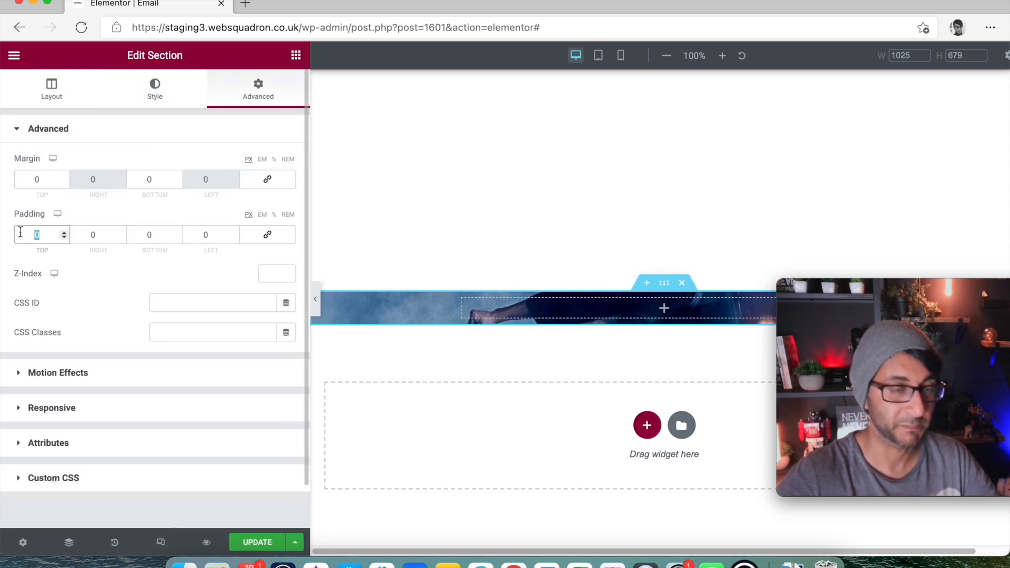
type("450")
key("Tab")
key("Tab")
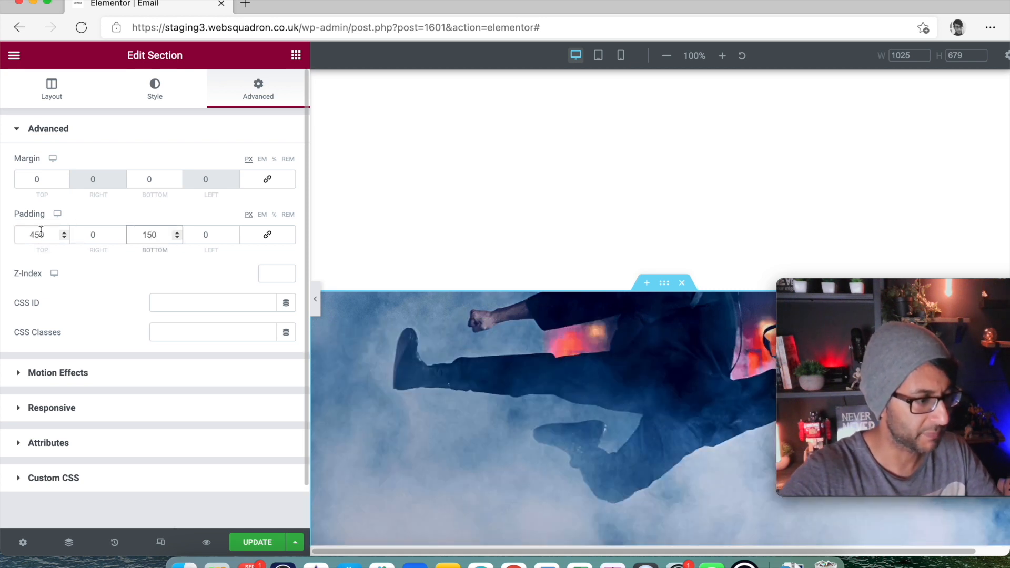
double_click(89, 235)
type("1")
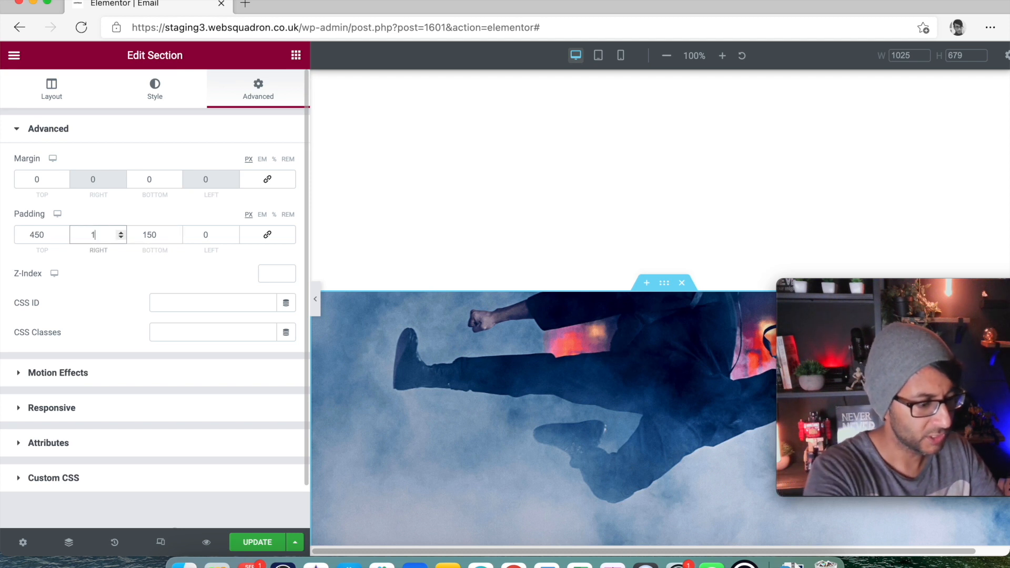
type("5")
key("Tab")
key("Tab")
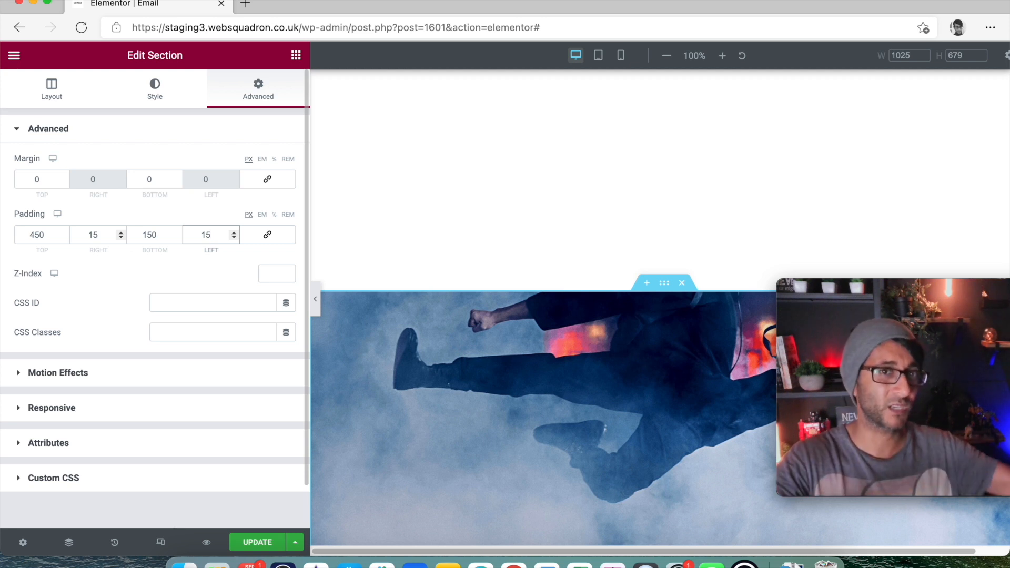
Step: Add an Inner Section to the warrior section's empty column and delete its second column
scroll(533, 375, "up", 2)
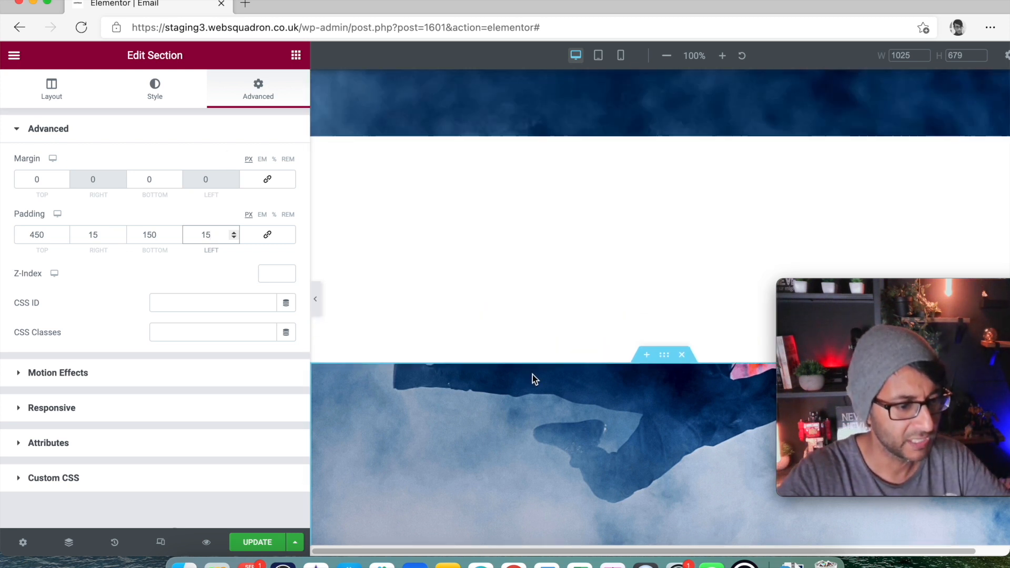
scroll(532, 374, "down", 5)
scroll(715, 275, "down", 1)
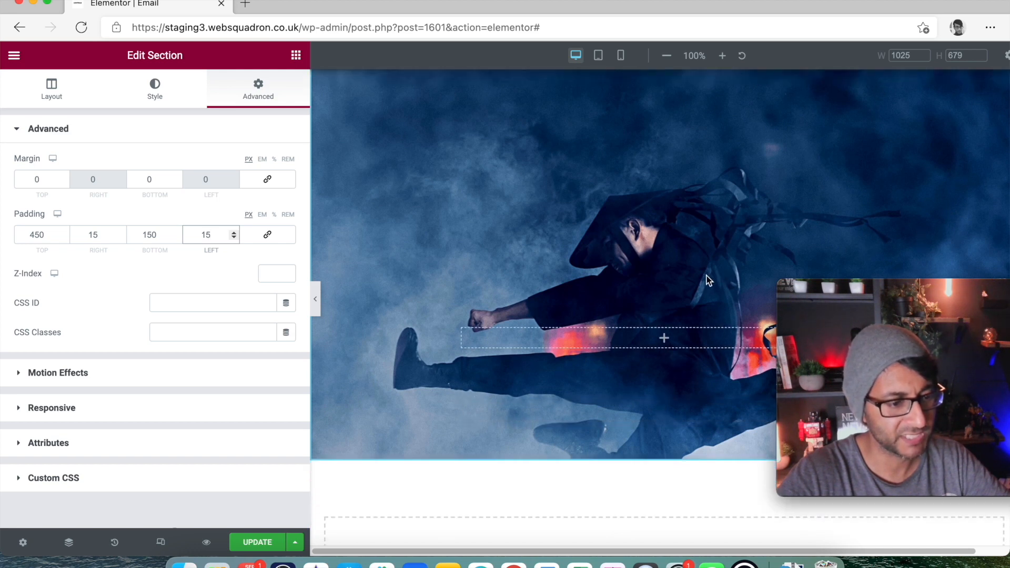
scroll(707, 276, "up", 4)
scroll(706, 279, "down", 5)
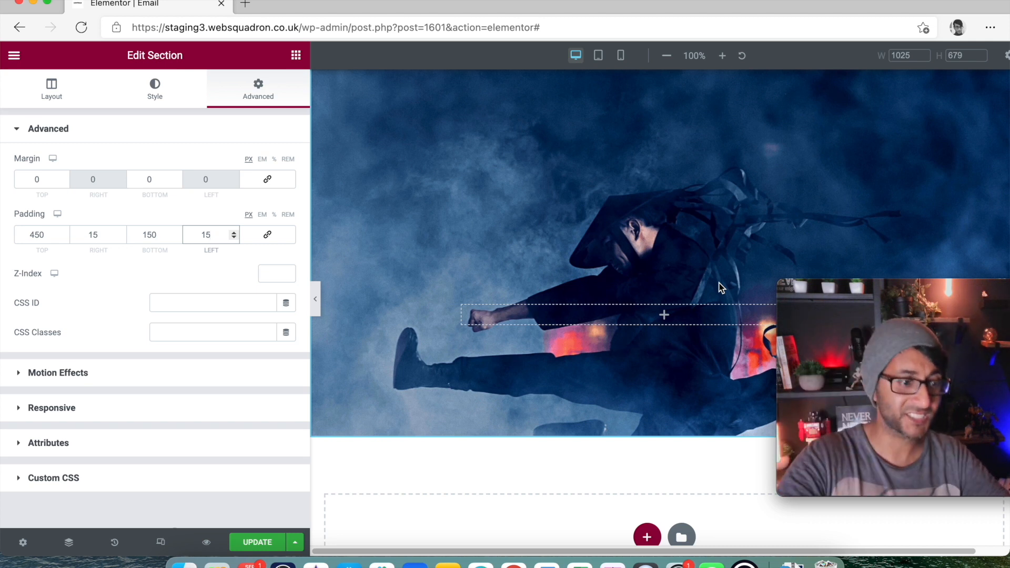
left_click(296, 55)
left_click_drag(87, 191, 572, 318)
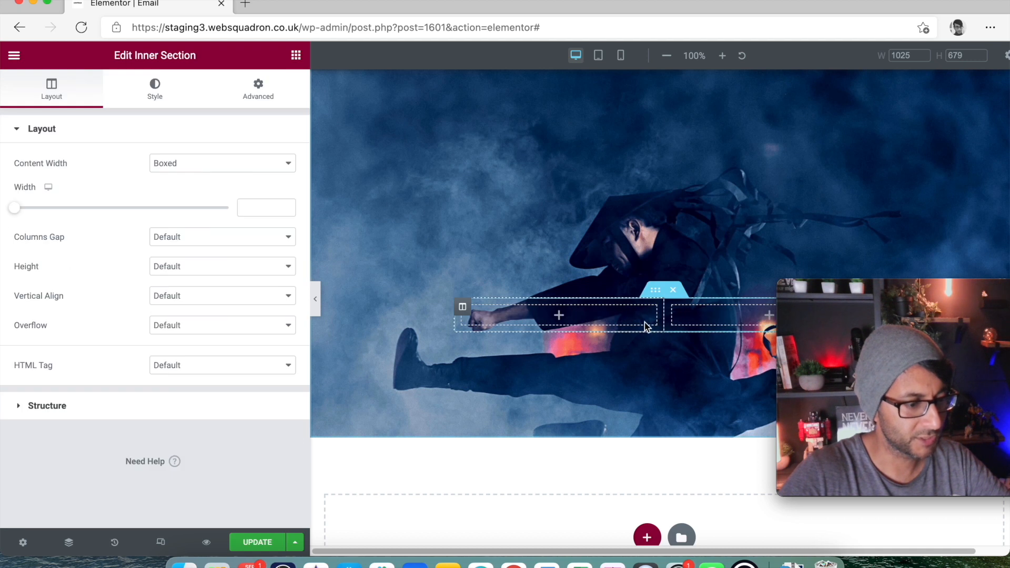
right_click(677, 309)
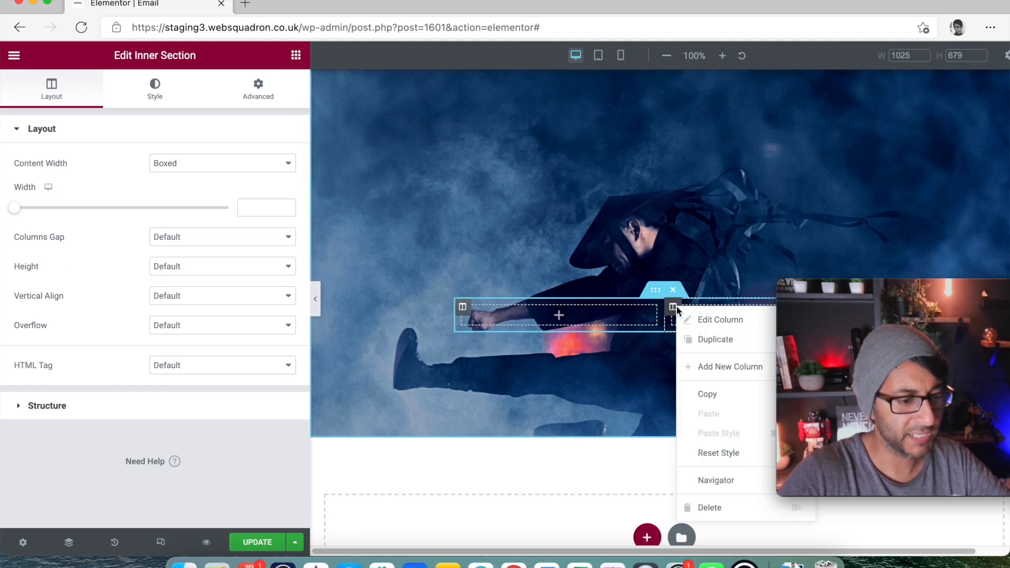
left_click(728, 518)
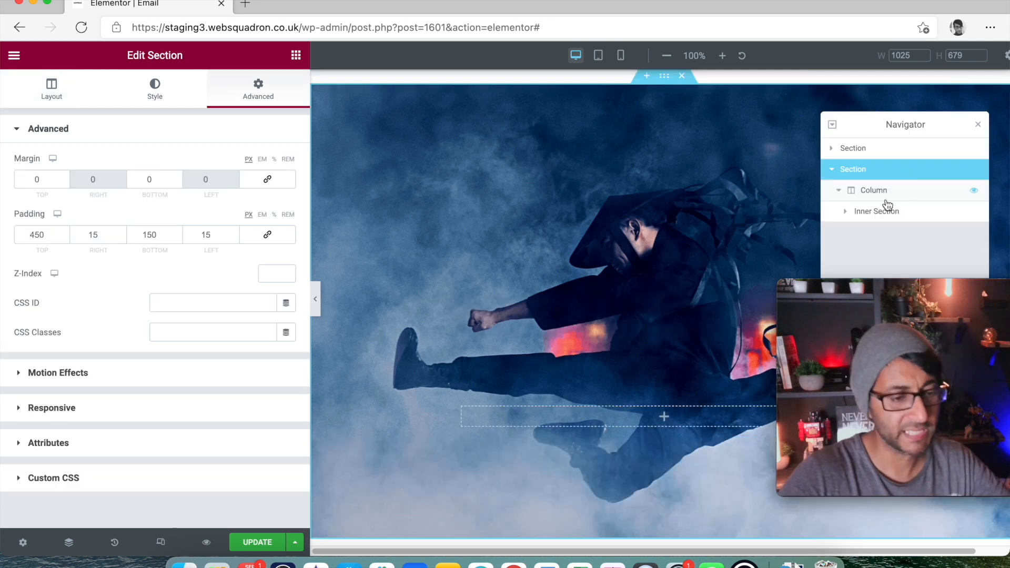
Step: Set the inner section's layout to Full Width with No Gap between columns and a minimum height of 0 px
left_click(878, 212)
left_click(184, 165)
left_click(186, 185)
left_click(189, 168)
left_click(191, 192)
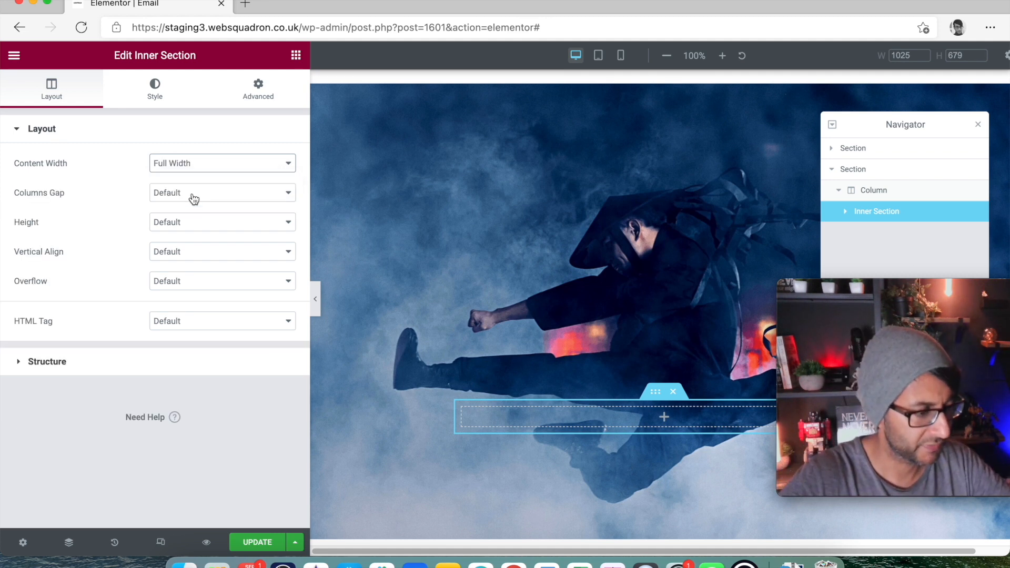
left_click(193, 199)
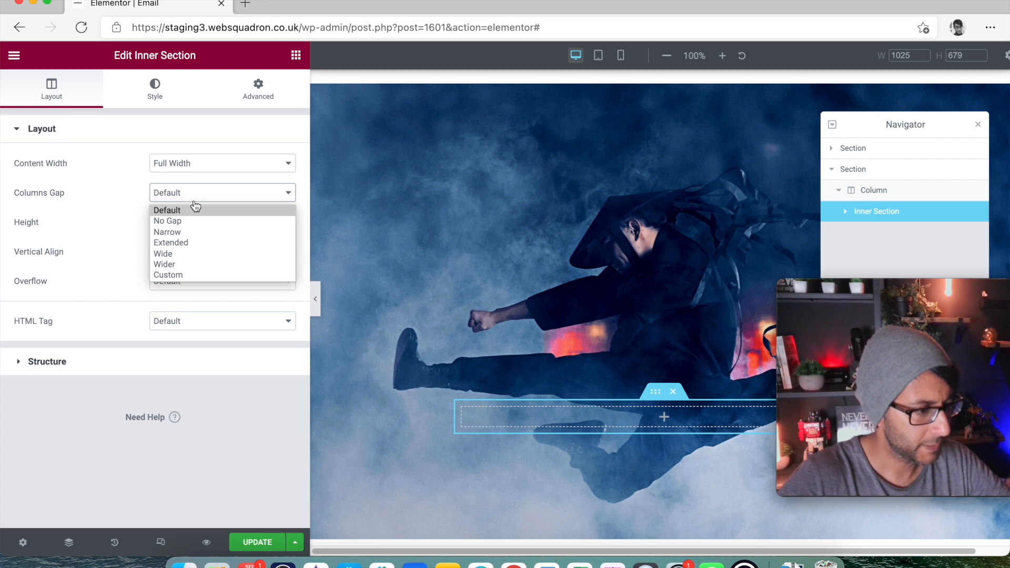
left_click(195, 221)
left_click(184, 224)
left_click(176, 260)
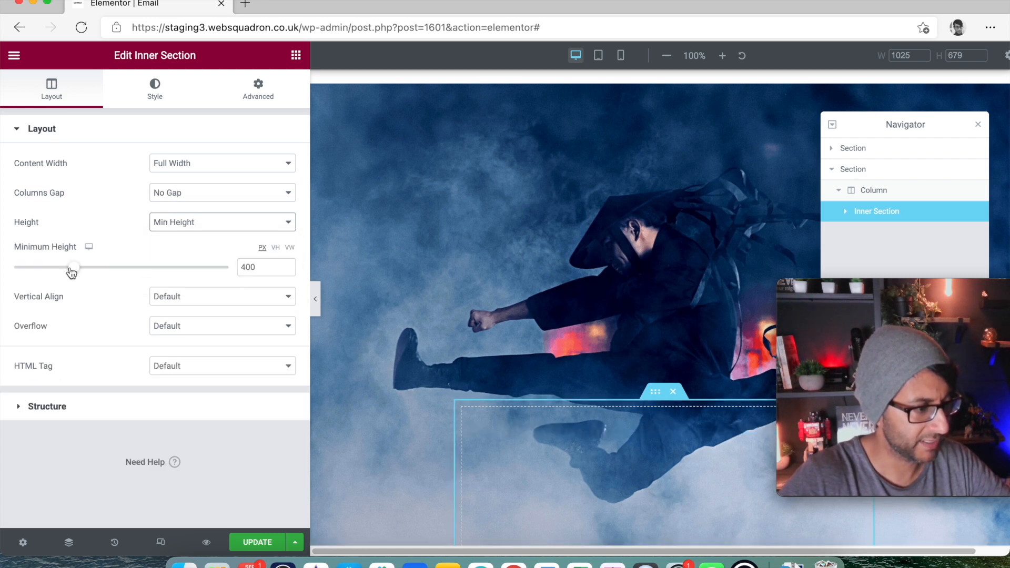
left_click_drag(47, 272, 3, 265)
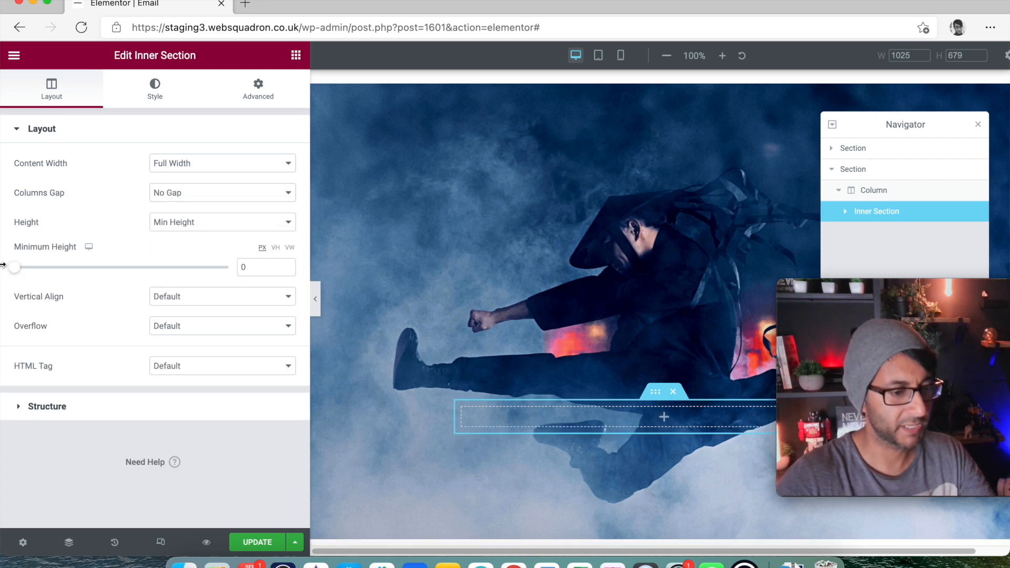
Step: Give the inner section a classic background in the global black, made semi-transparent as #0000007D
left_click(155, 101)
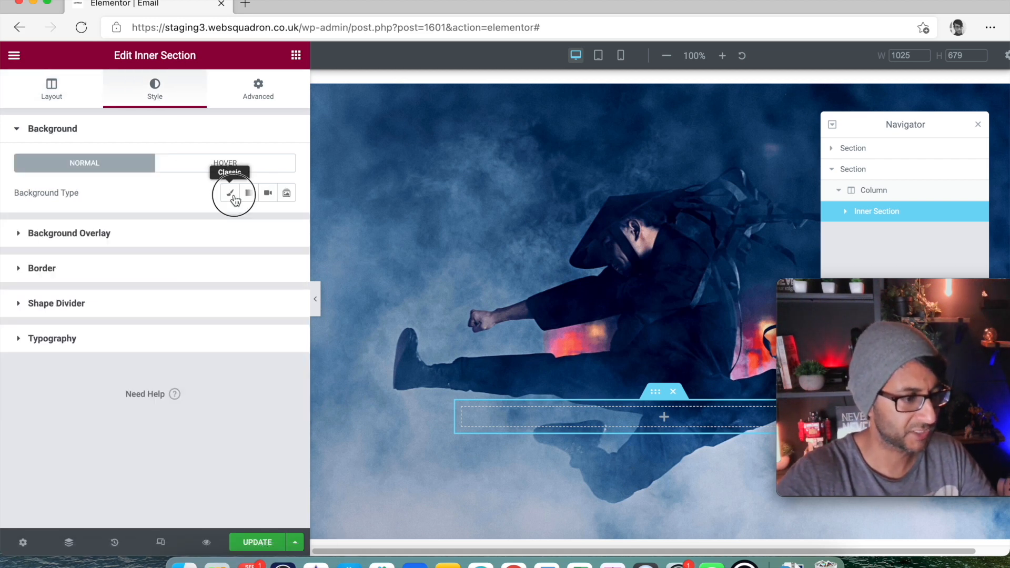
left_click(230, 194)
left_click(268, 222)
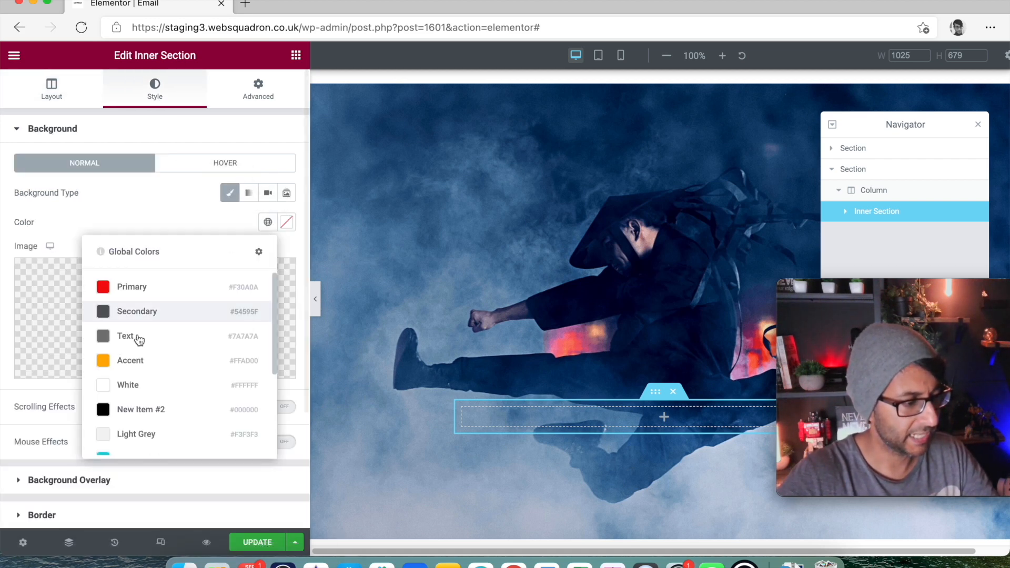
left_click(151, 416)
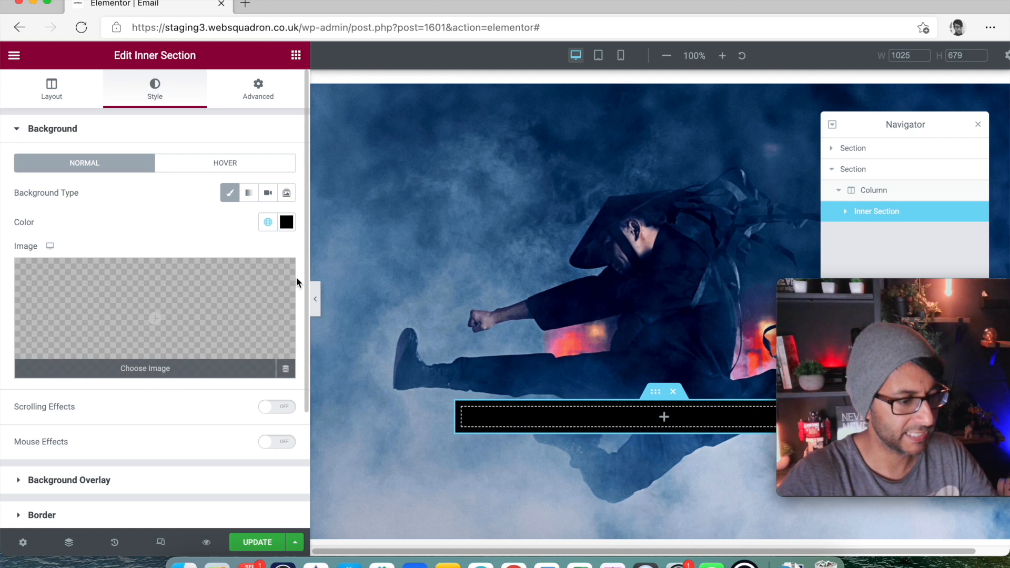
left_click(288, 224)
left_click(280, 417)
left_click_drag(280, 420, 205, 420)
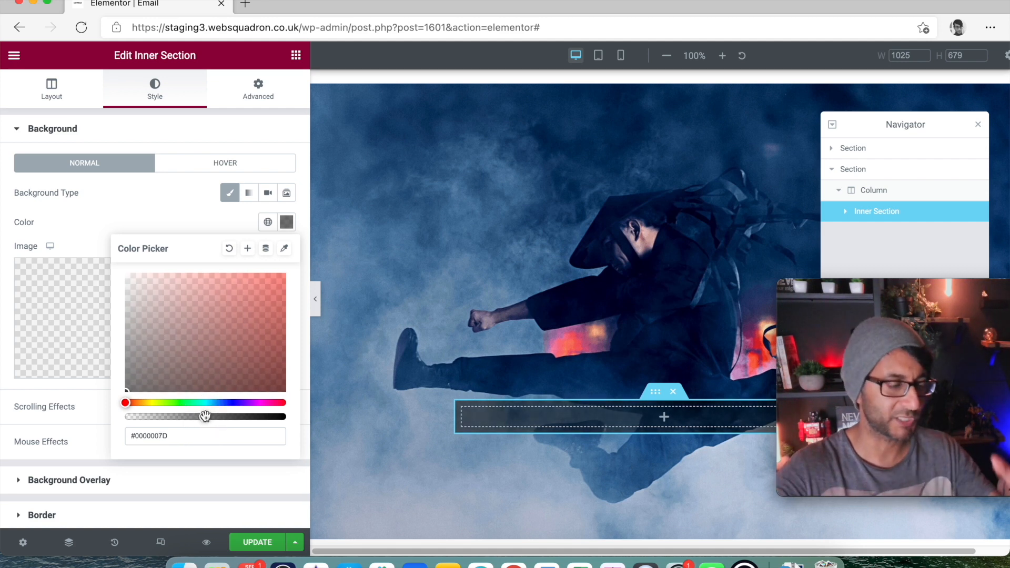
left_click(180, 218)
Step: Unlink the inner section's margin values and padding values so each side can be set separately
left_click(259, 92)
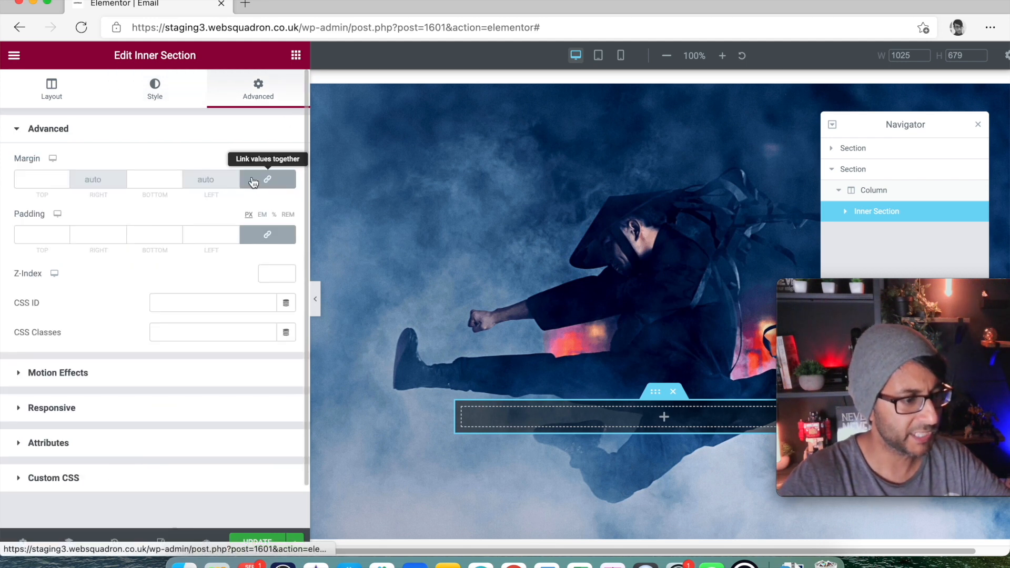
left_click(268, 182)
left_click(267, 235)
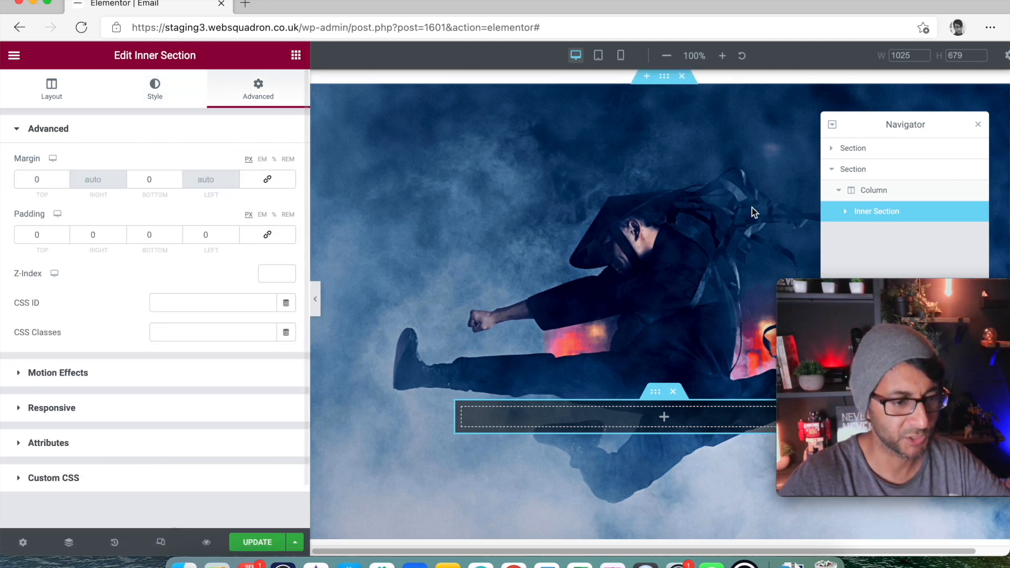
Step: Unlink the margin values of the inner section's column and set its padding to 25 px on all four sides
left_click(845, 214)
left_click(874, 240)
left_click(258, 90)
left_click(271, 181)
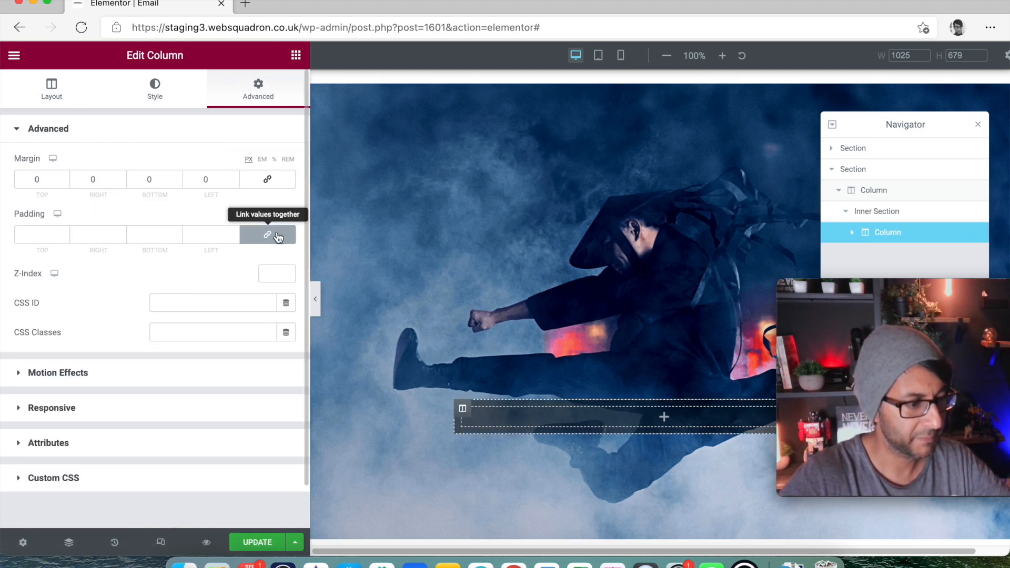
left_click(267, 234)
left_click_drag(39, 233, 14, 233)
key("Tab")
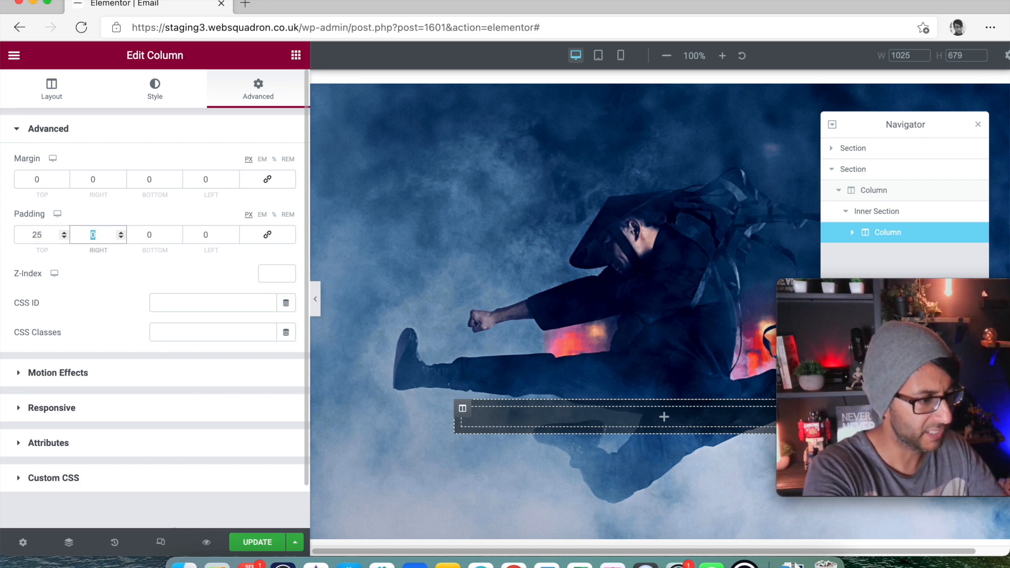
type("25")
key("Tab")
key("Tab")
type("25")
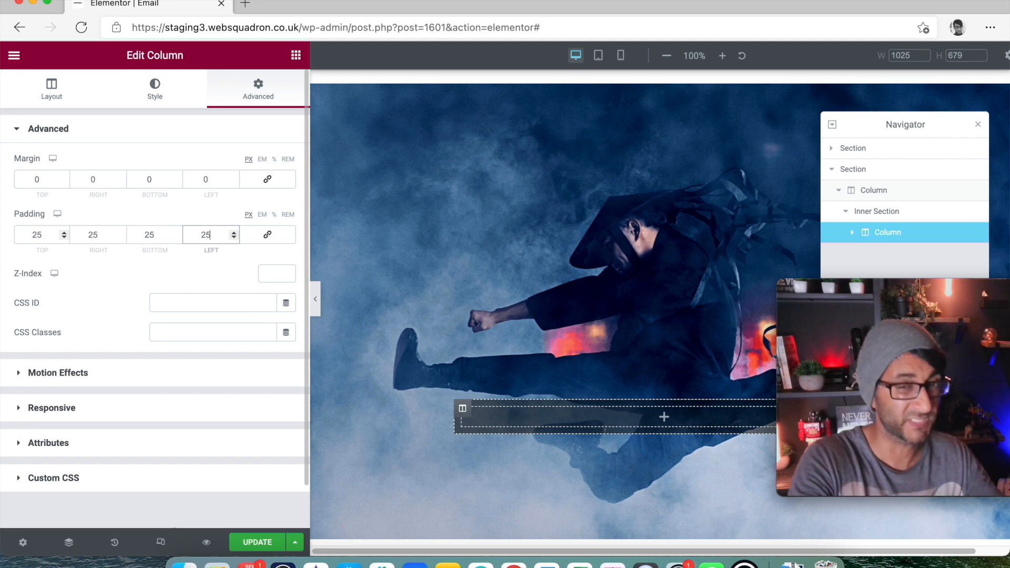
left_click(267, 234)
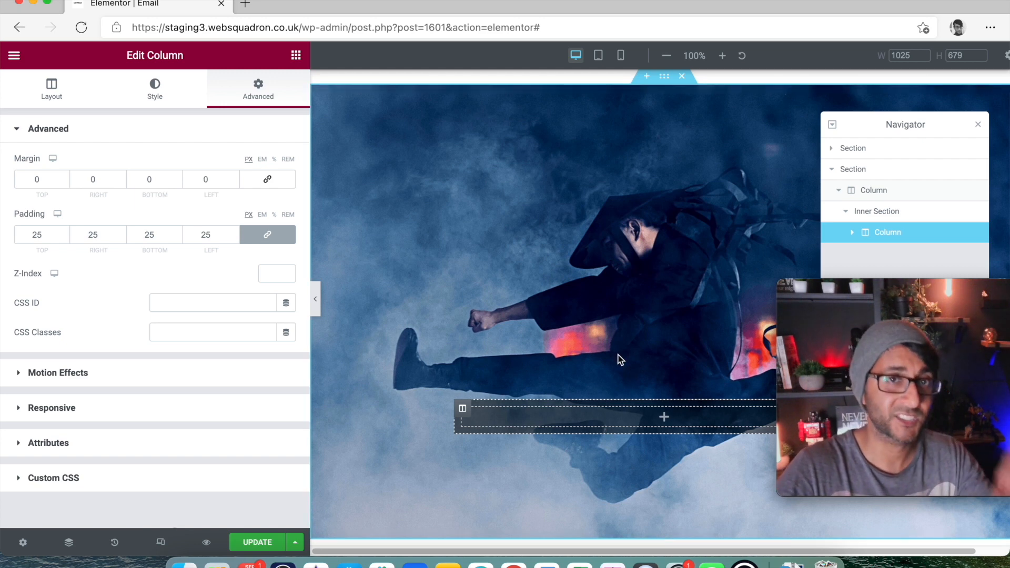
Step: Add a Heading reading "Behind the shadows lies the inner demon, awaiting all those that dare to answer back" and unlink its margin and padding values
left_click(296, 55)
left_click_drag(231, 169, 579, 421)
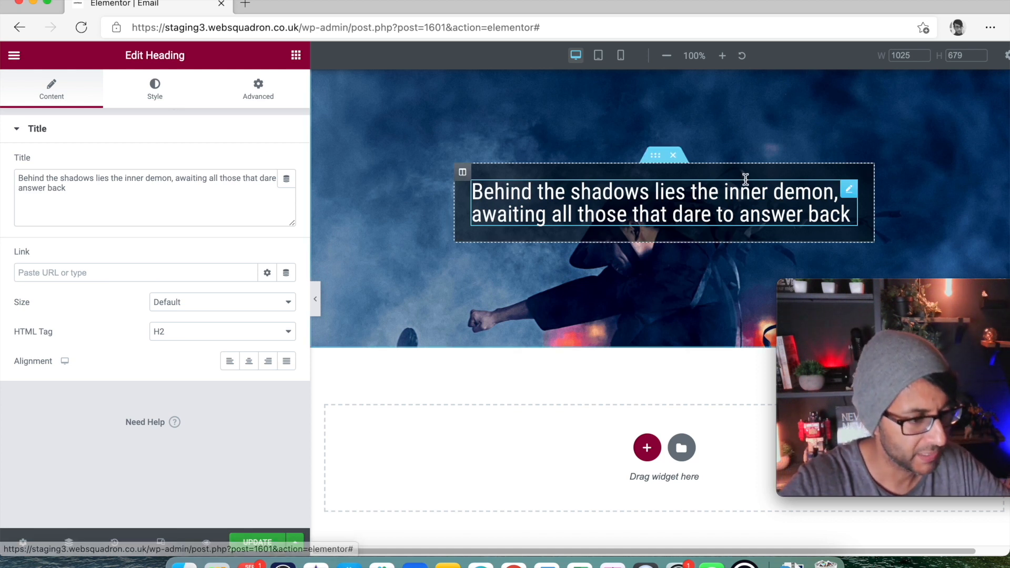
left_click(258, 92)
left_click(267, 241)
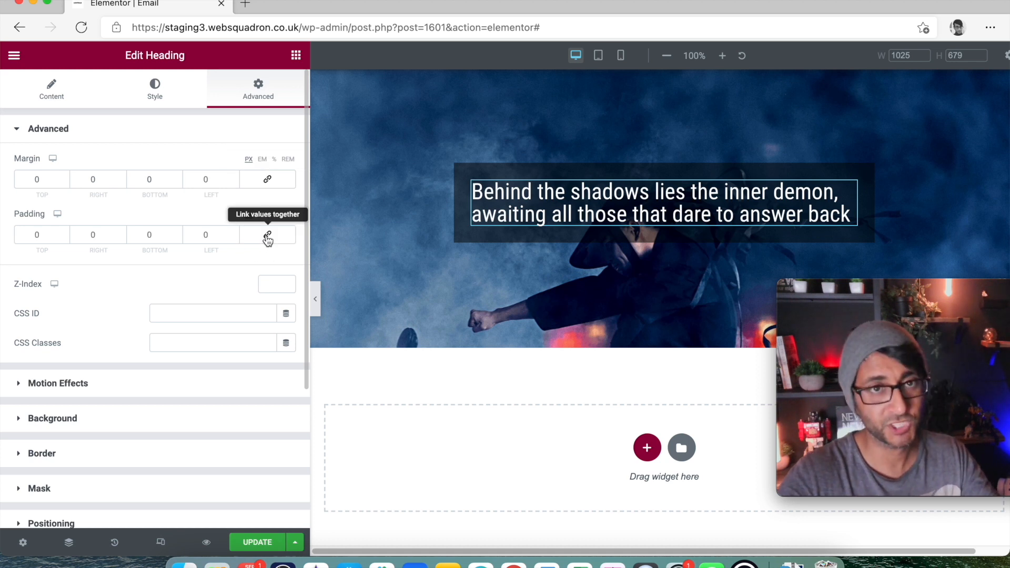
Step: Set the heading's right margin to 200 px
double_click(103, 182)
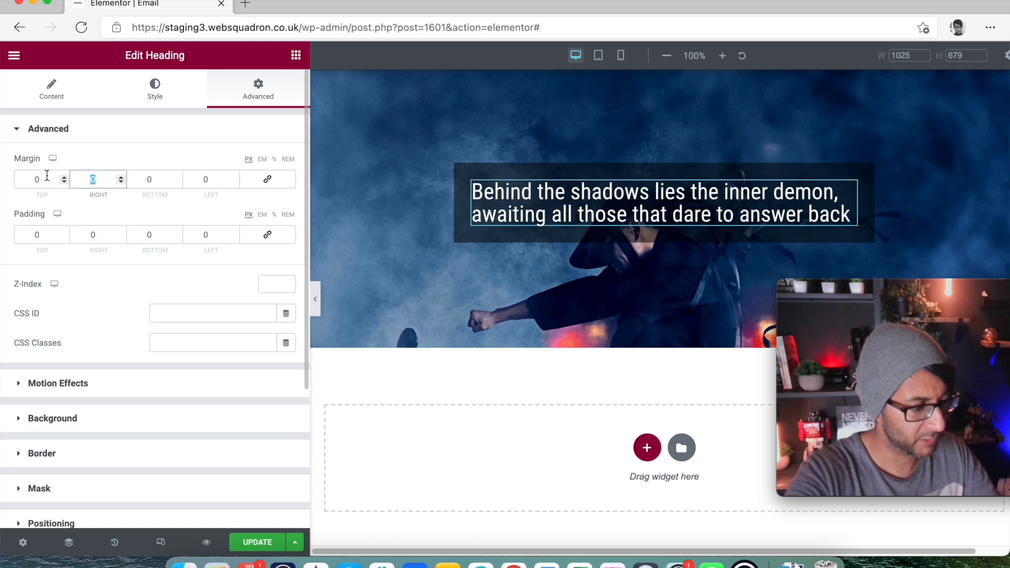
type("100")
key("BackSpace")
key("BackSpace")
key("BackSpace")
type("0200")
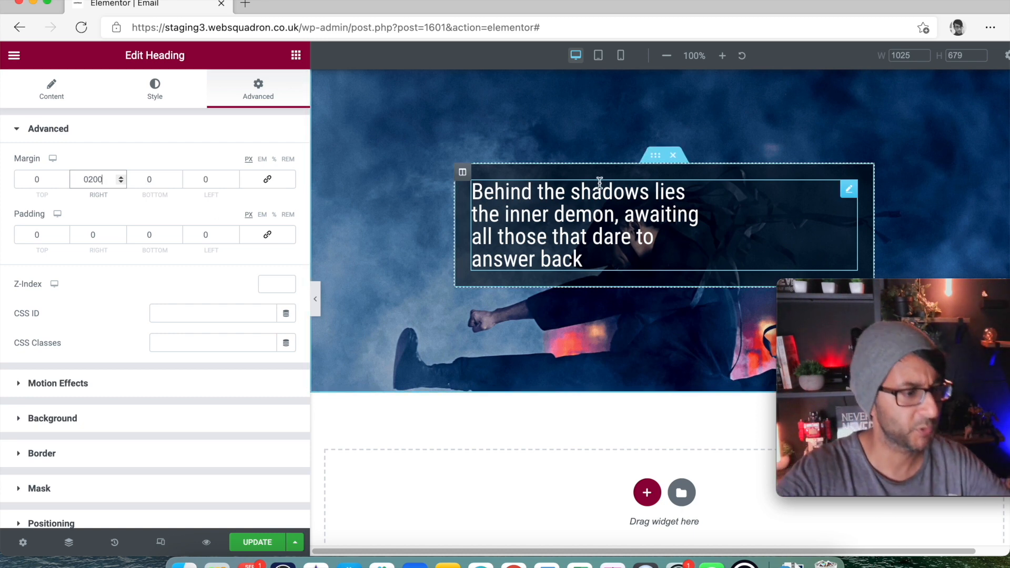
Step: Add a Button reading "Enter the Match" below the heading in the inner section
left_click(296, 55)
left_click_drag(227, 322, 552, 263)
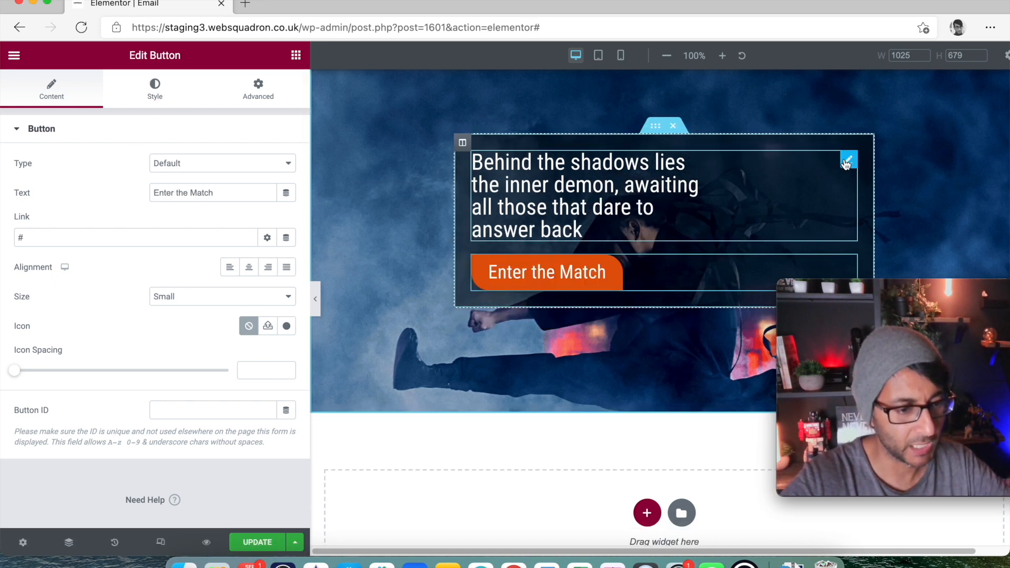
scroll(616, 212, "down", 1)
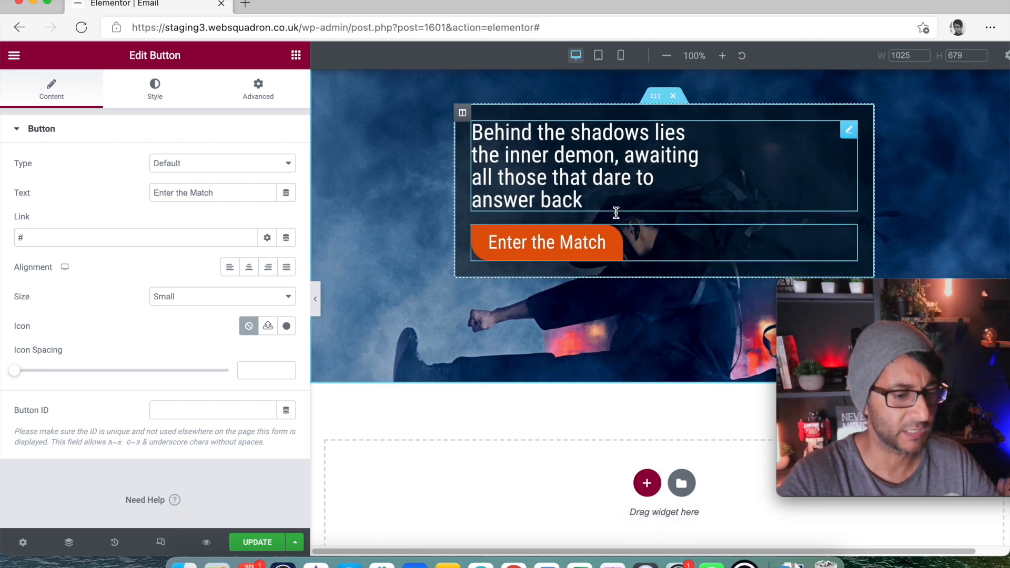
scroll(611, 230, "up", 4)
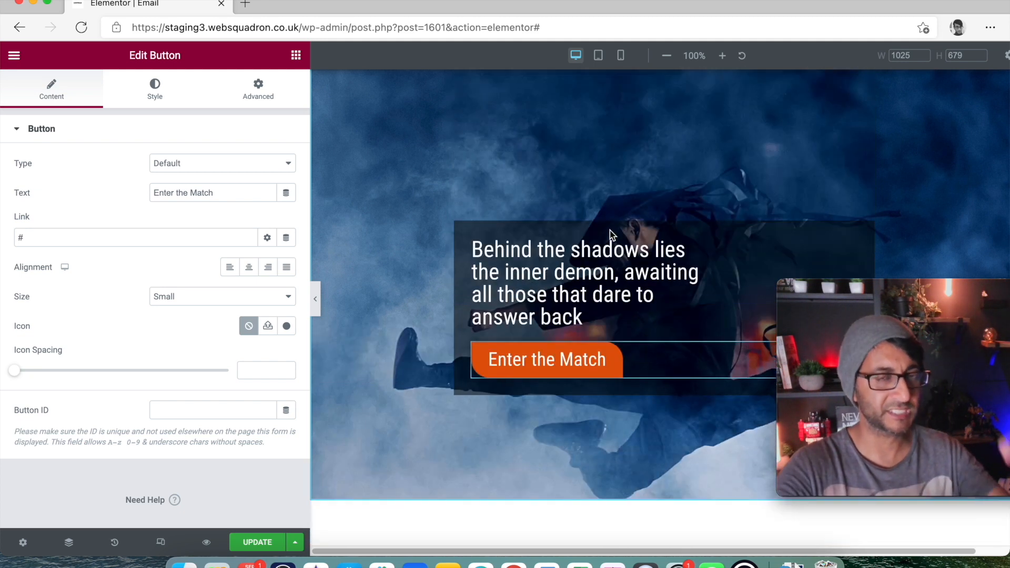
Step: Set the line height of the heading's typography to 1.6 em
left_click(611, 252)
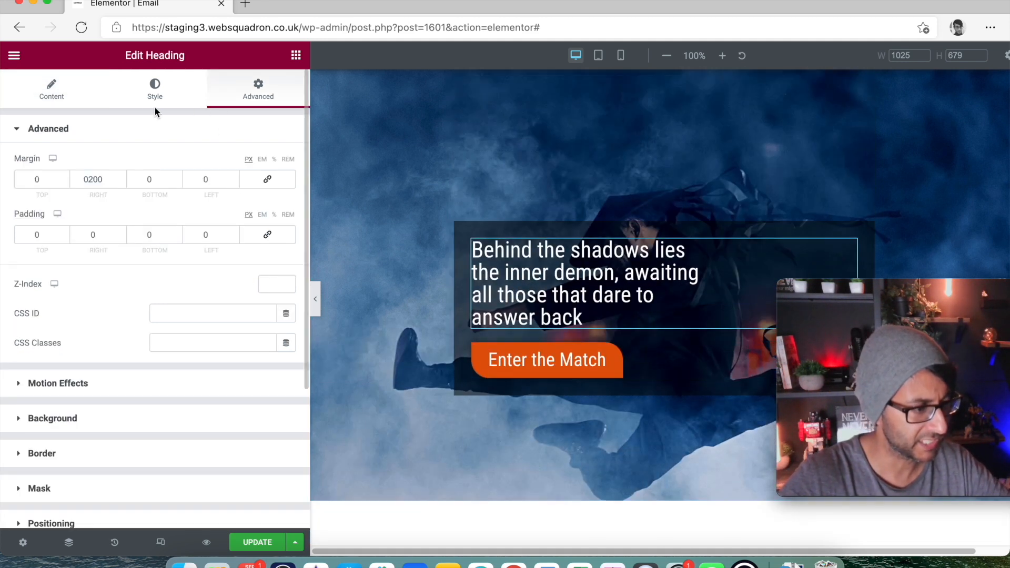
left_click(154, 92)
left_click(286, 194)
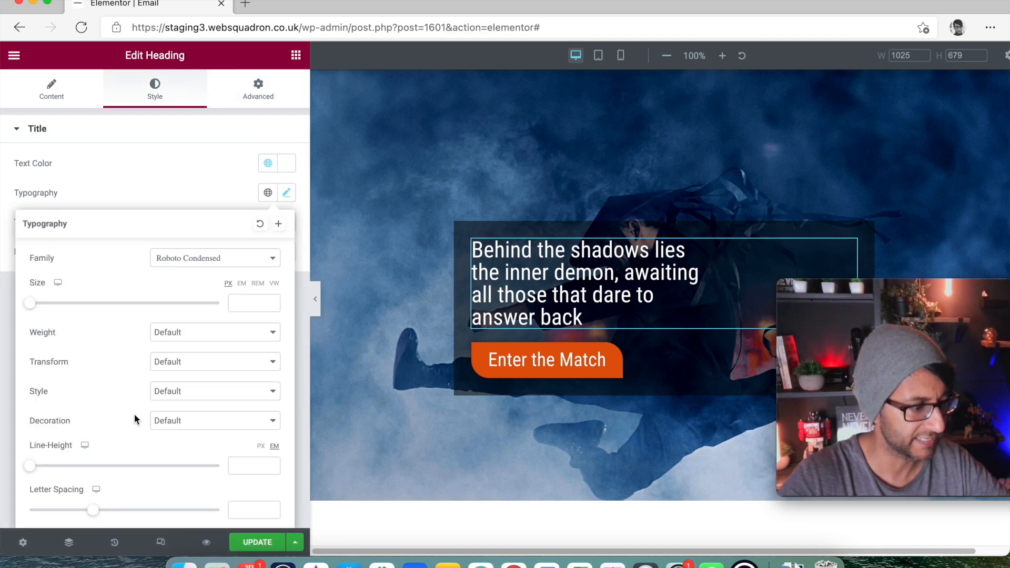
left_click_drag(31, 466, 58, 468)
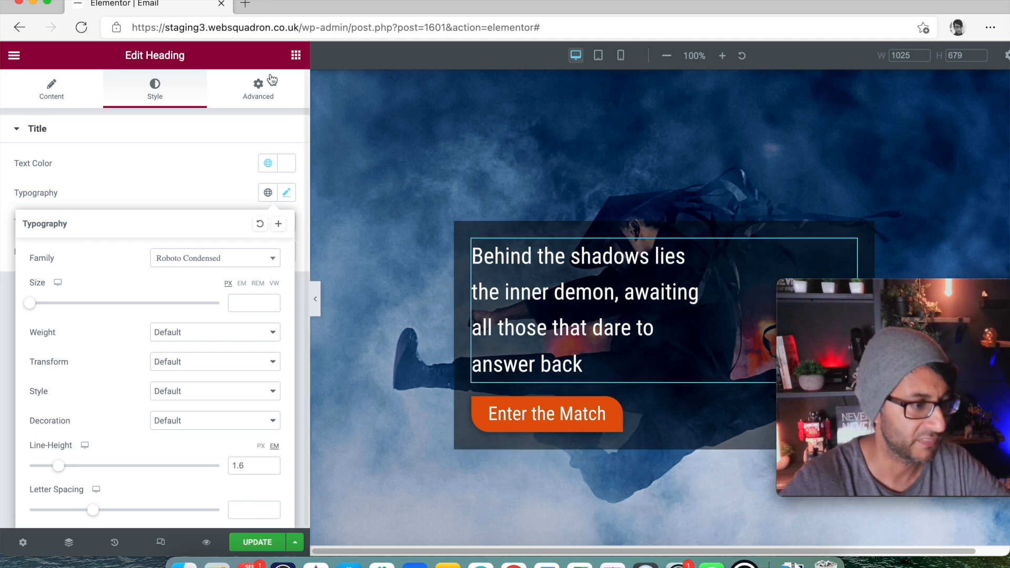
Step: Add an Image widget below the button and fill it with Warrior-1.png from the media library
left_click(294, 55)
left_click_drag(79, 263, 608, 431)
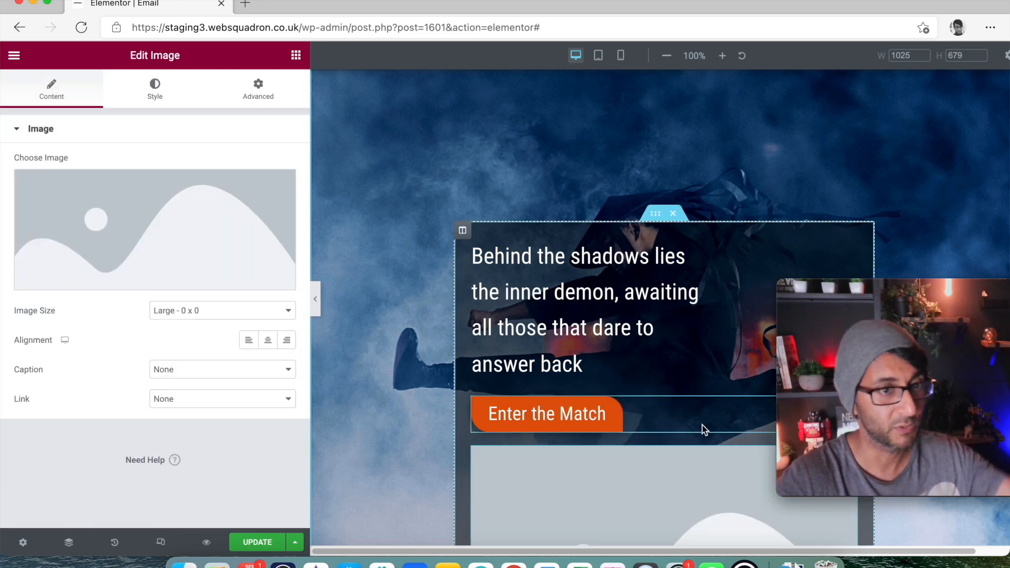
scroll(677, 422, "down", 3)
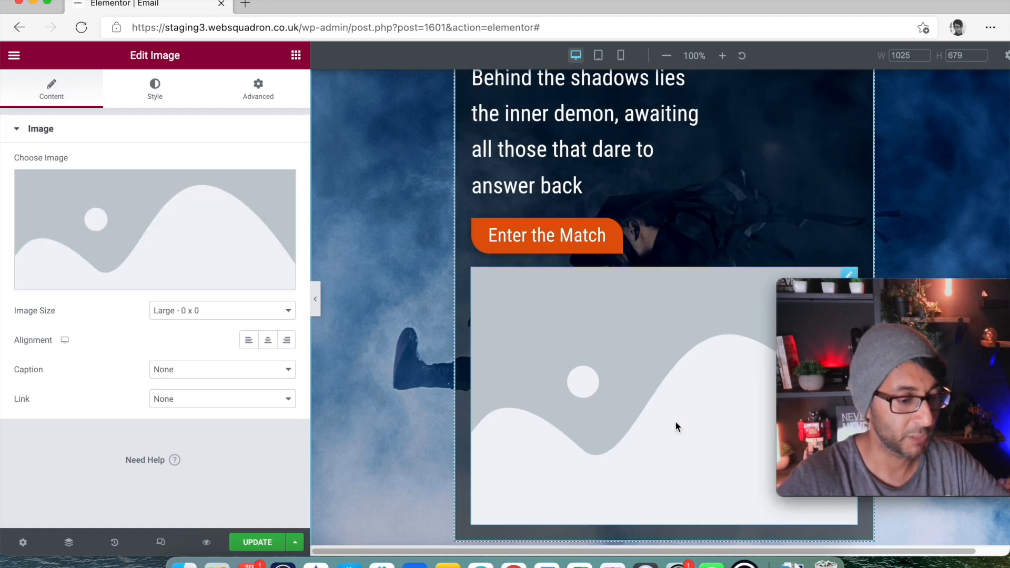
left_click(183, 234)
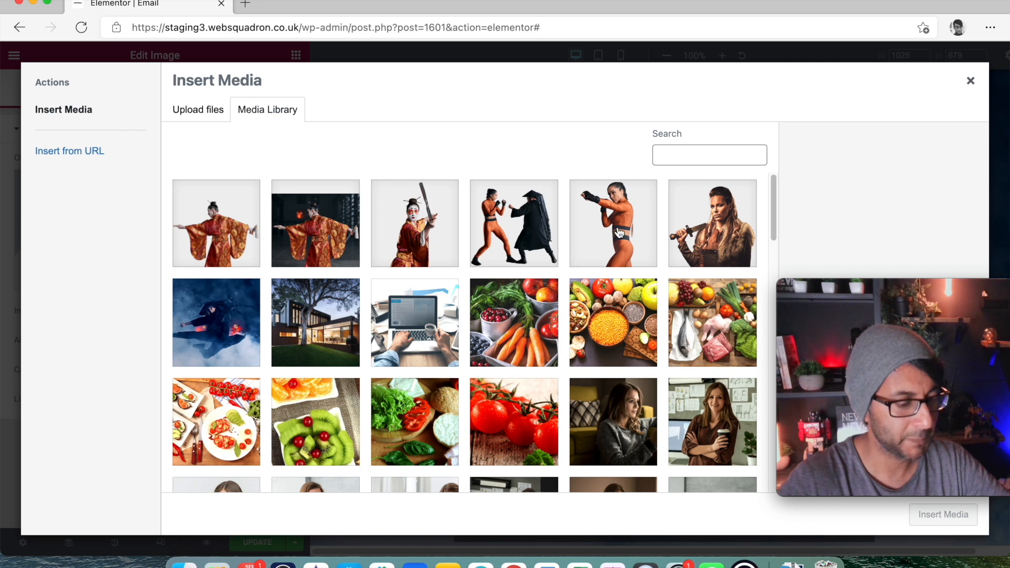
left_click(615, 229)
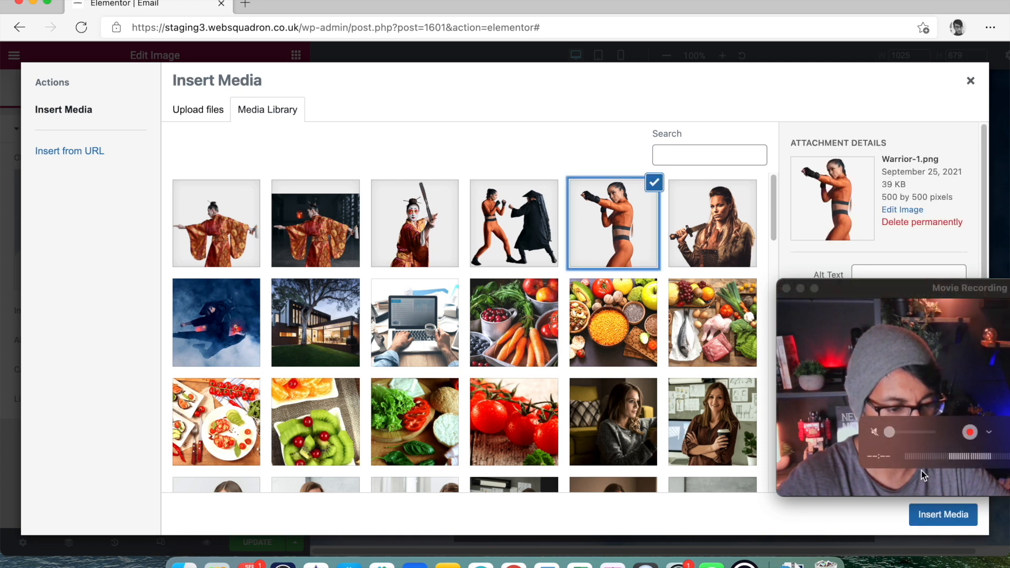
left_click(942, 515)
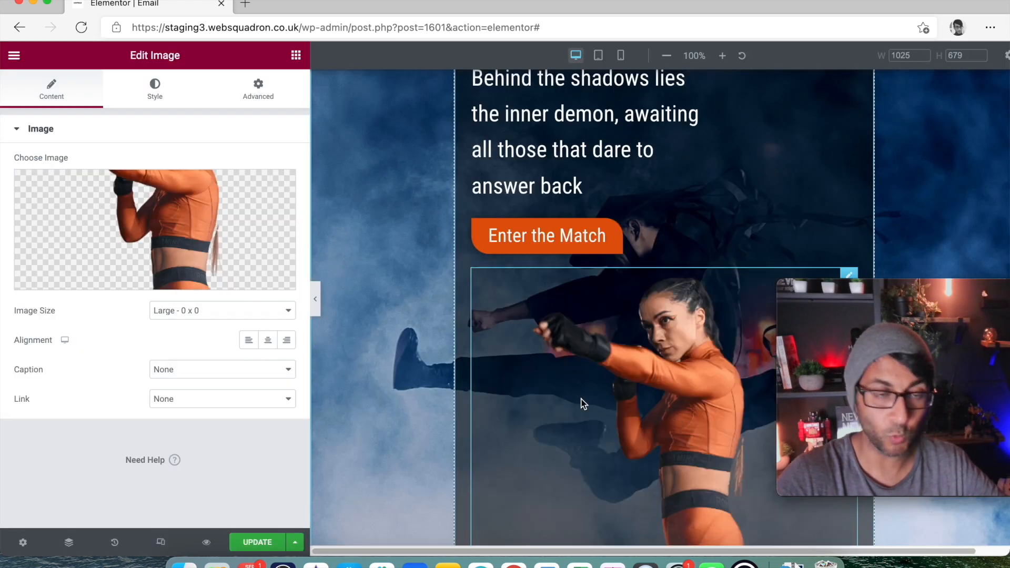
Step: Set the fighter image's size to Full and its alignment to center
left_click(186, 315)
left_click(223, 455)
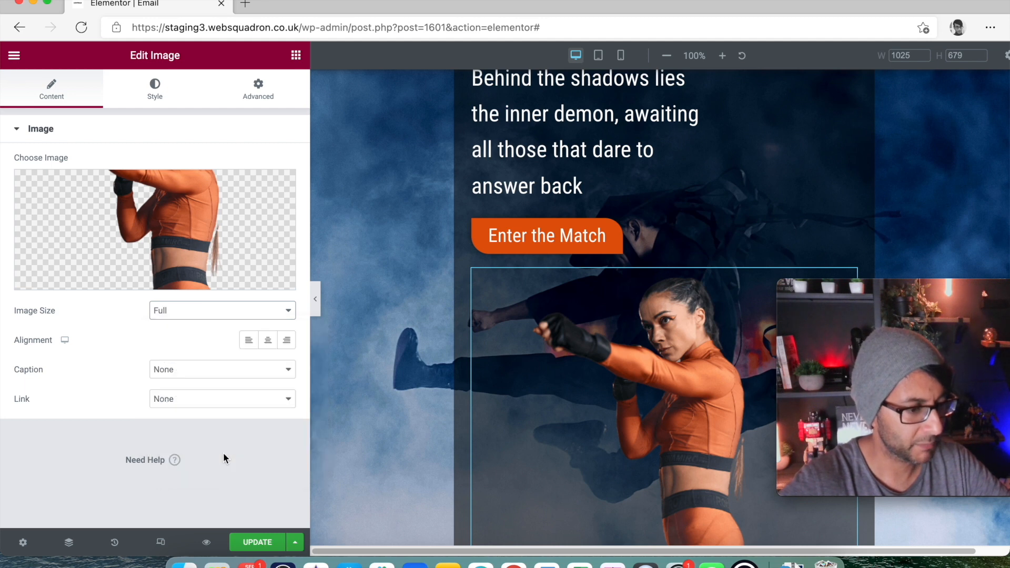
left_click(269, 341)
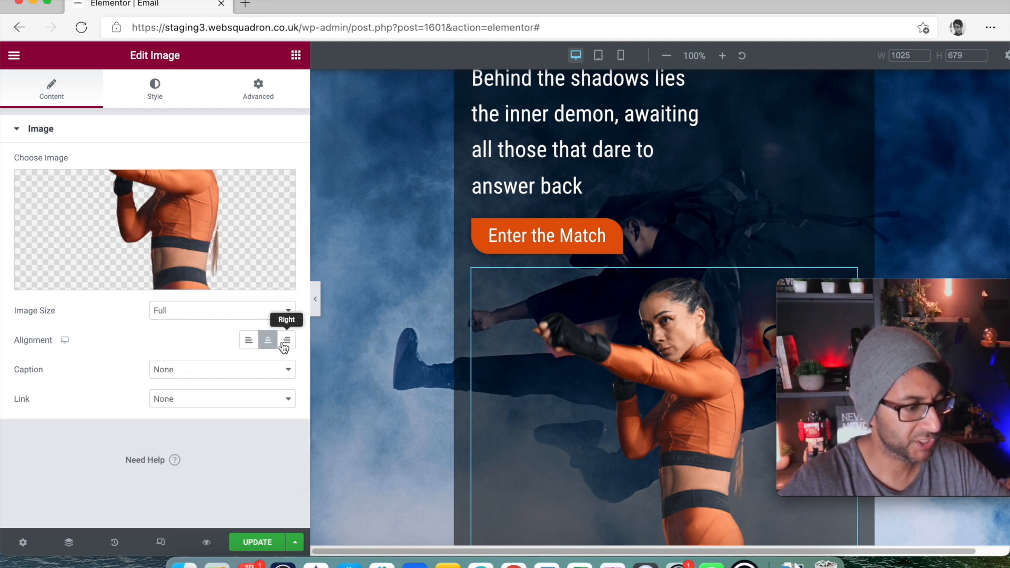
Step: Set the fighter image's width to 330 px
left_click(156, 89)
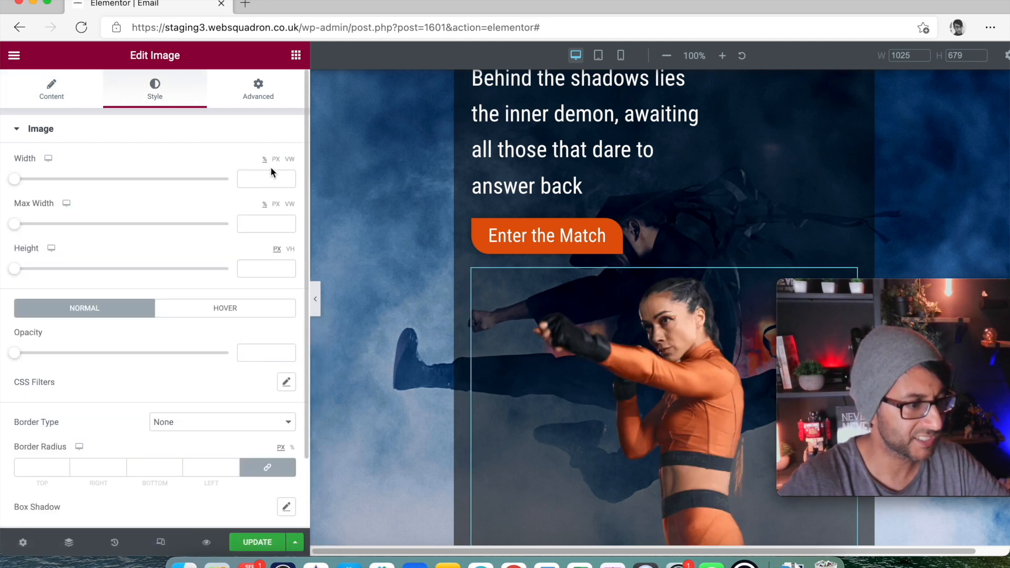
left_click(248, 179)
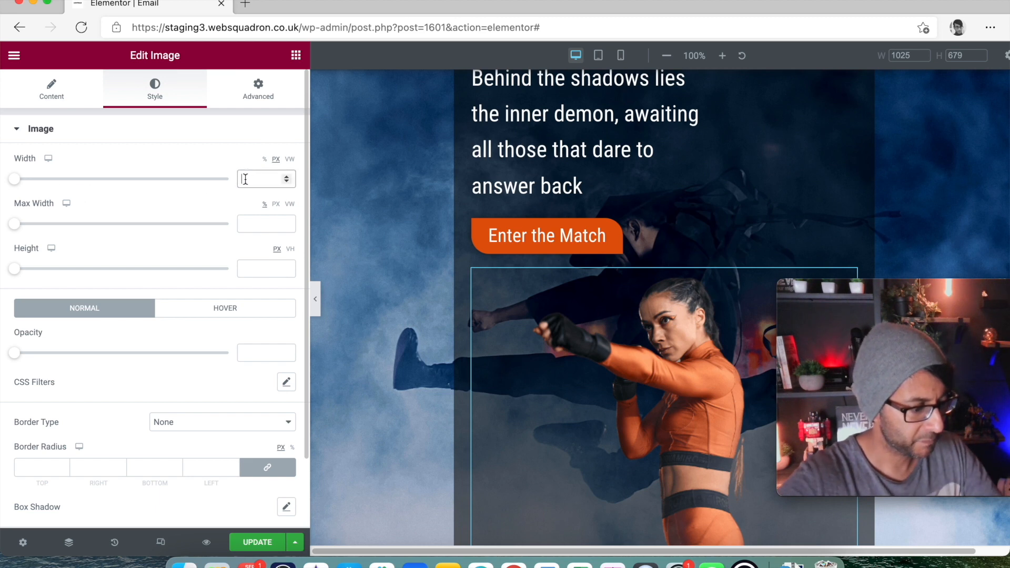
type("330")
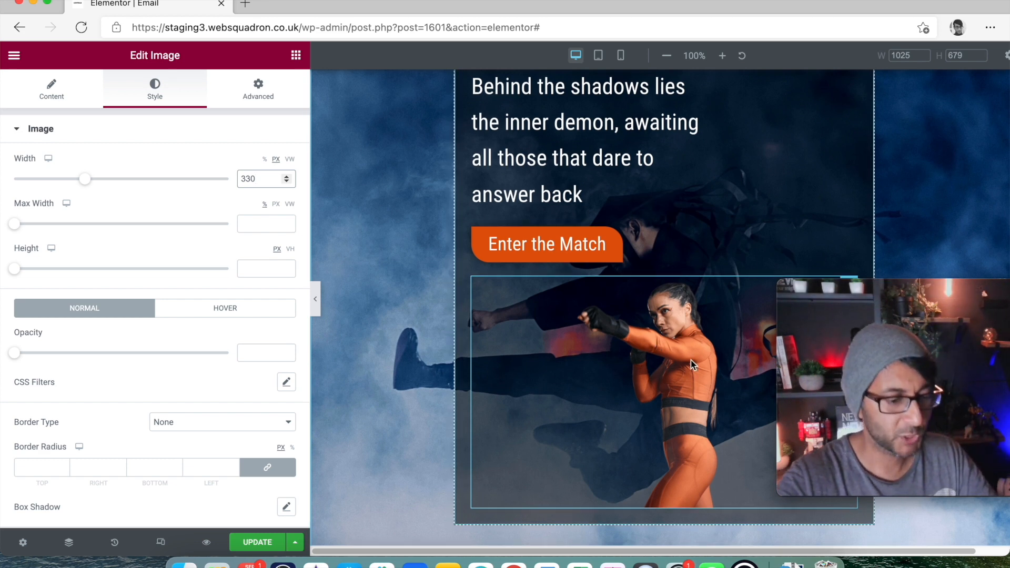
scroll(686, 361, "up", 2)
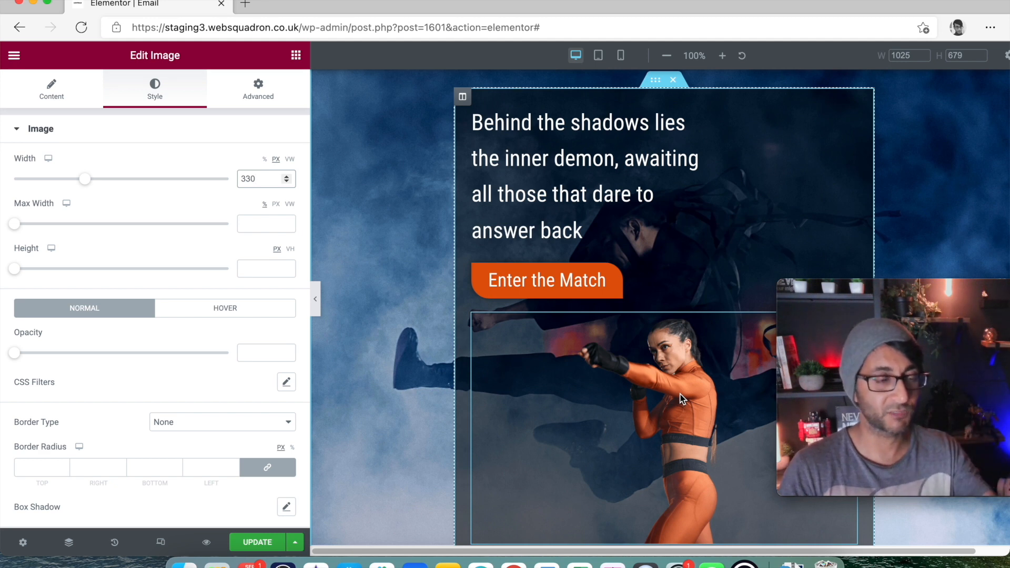
left_click(265, 99)
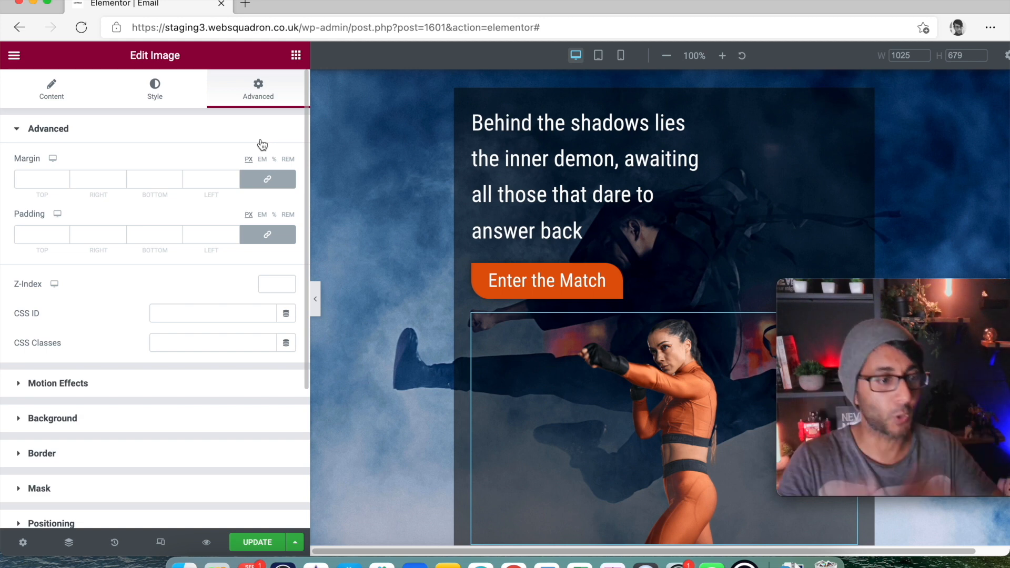
scroll(177, 345, "down", 5)
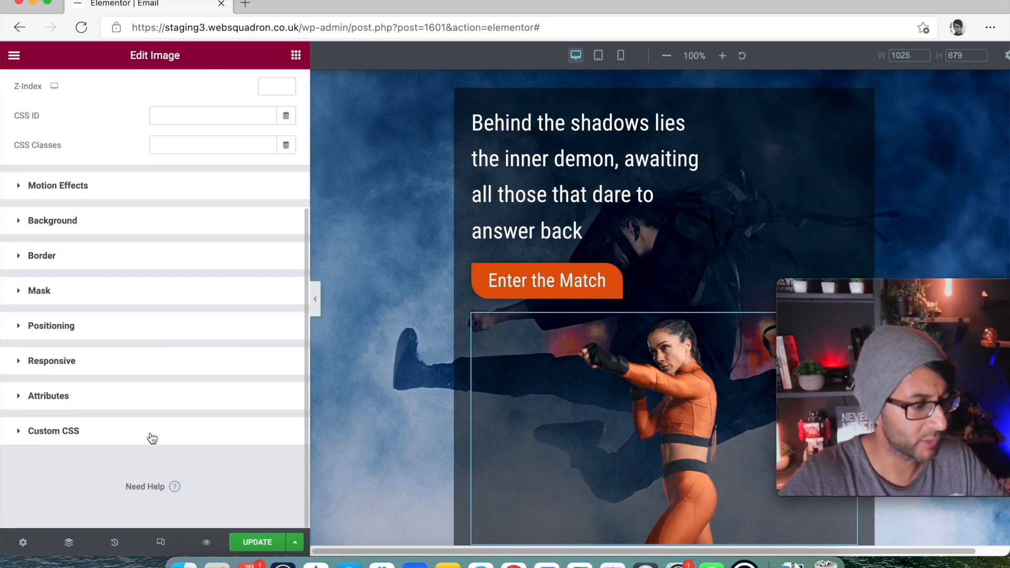
scroll(521, 167, "up", 1)
left_click(463, 157)
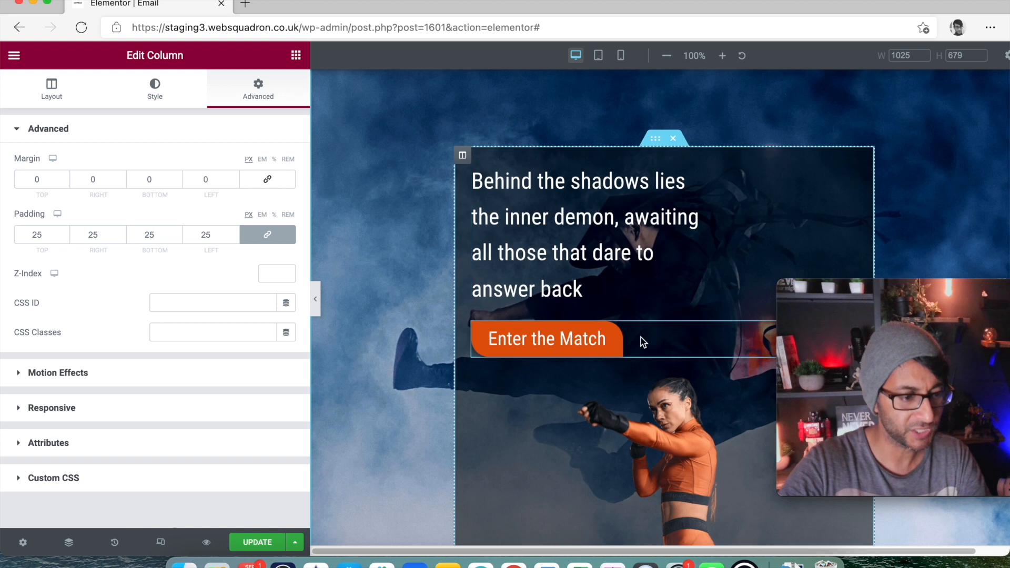
left_click(646, 438)
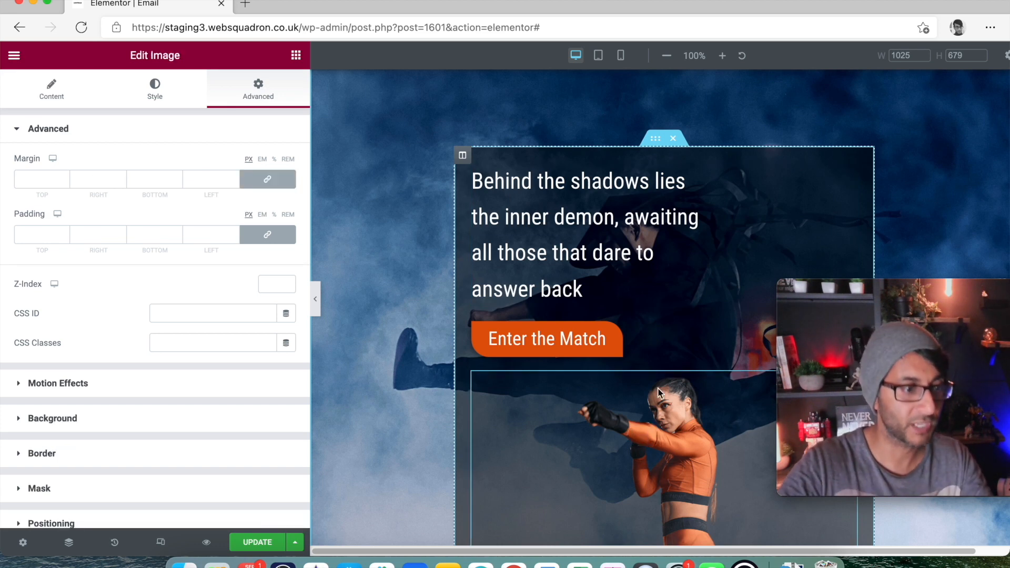
left_click(463, 157)
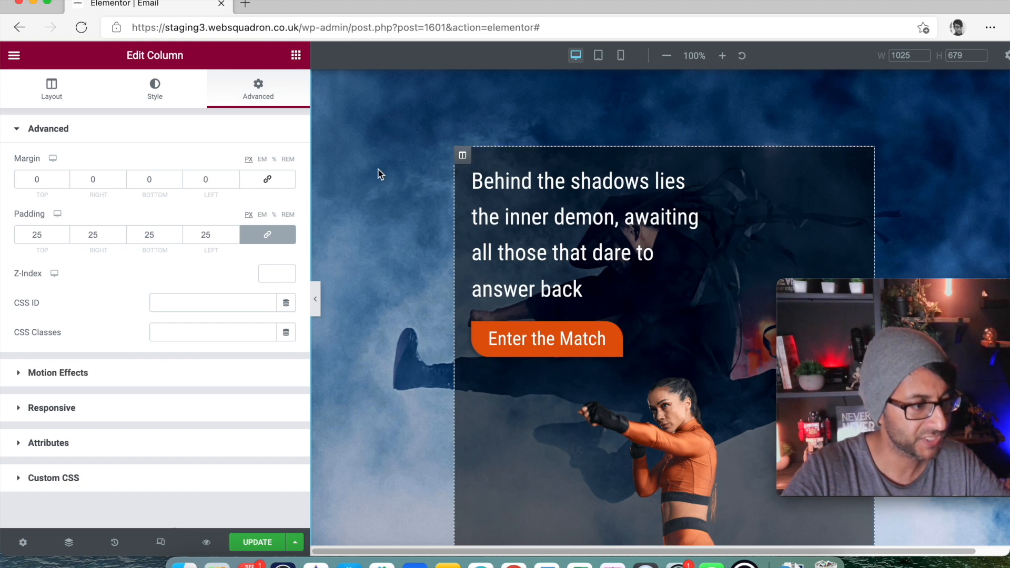
scroll(190, 421, "down", 1)
left_click(193, 462)
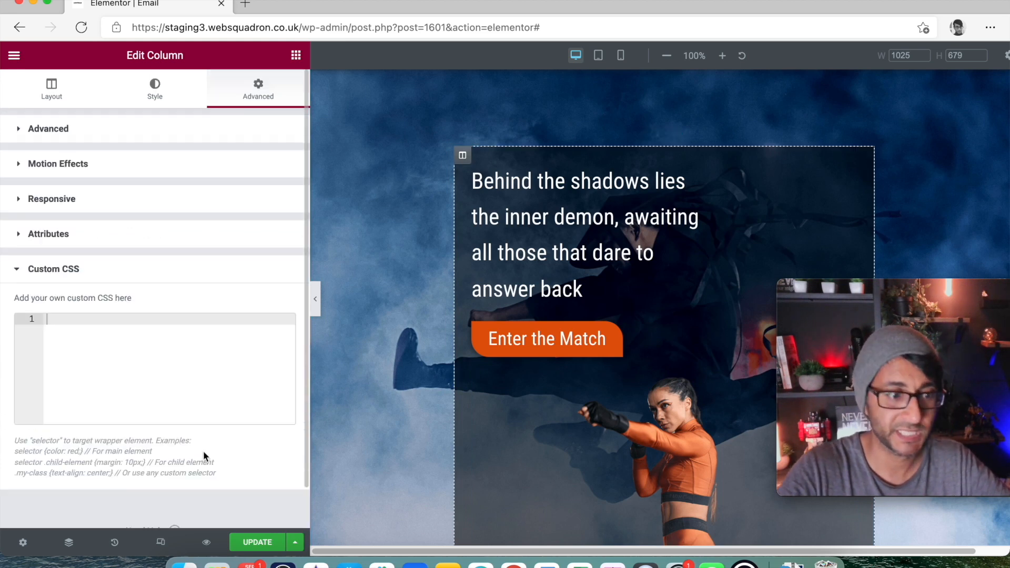
Step: Assign the CSS class ladypunch to the fighter image
left_click(210, 346)
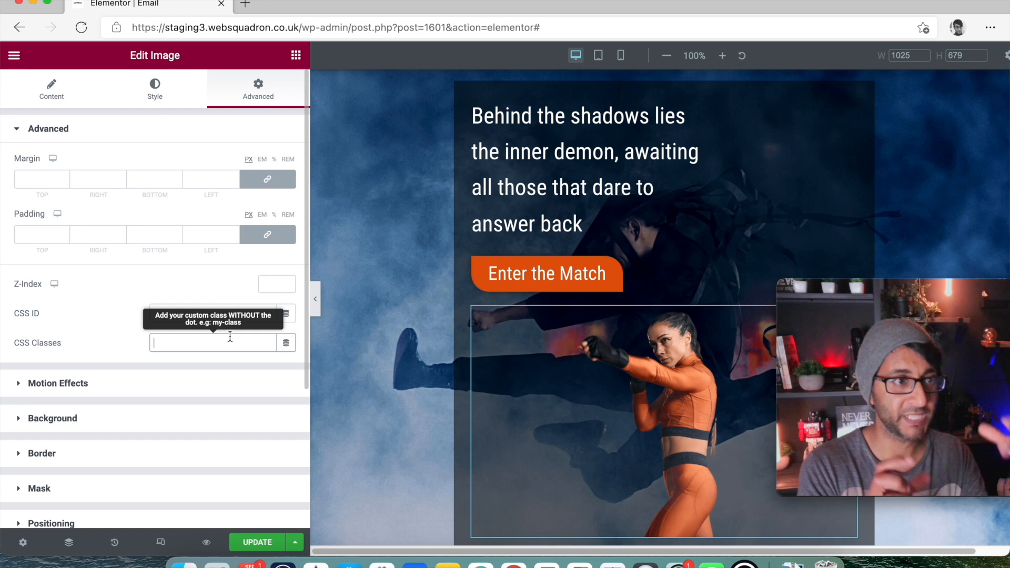
type("lady")
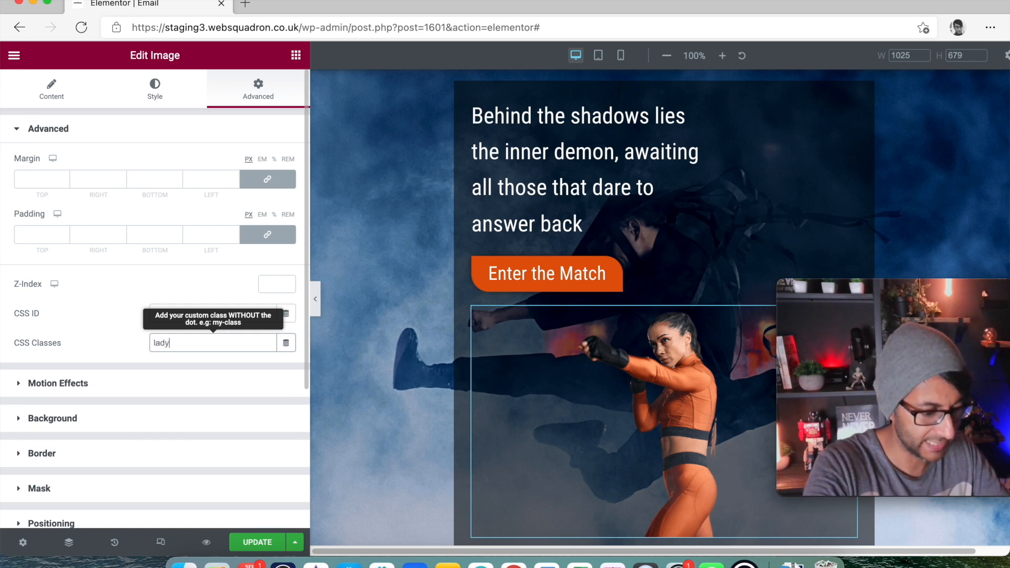
type("punch")
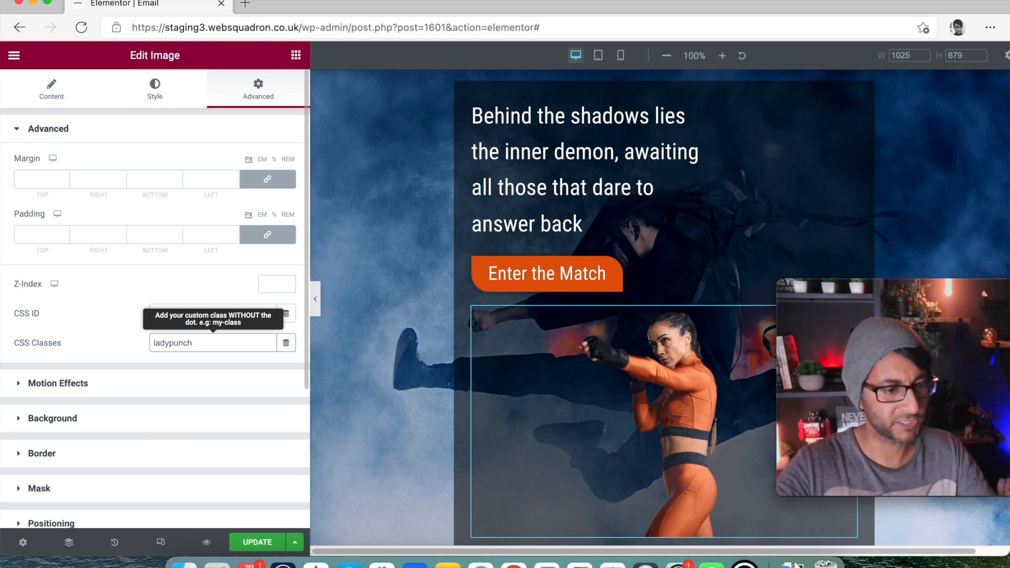
Step: Add custom CSS to the inner column placing .ladypunch absolutely at bottom 0, left 0%, with a 0.5s ease-in-out transition and left 45% on hover
left_click(462, 92)
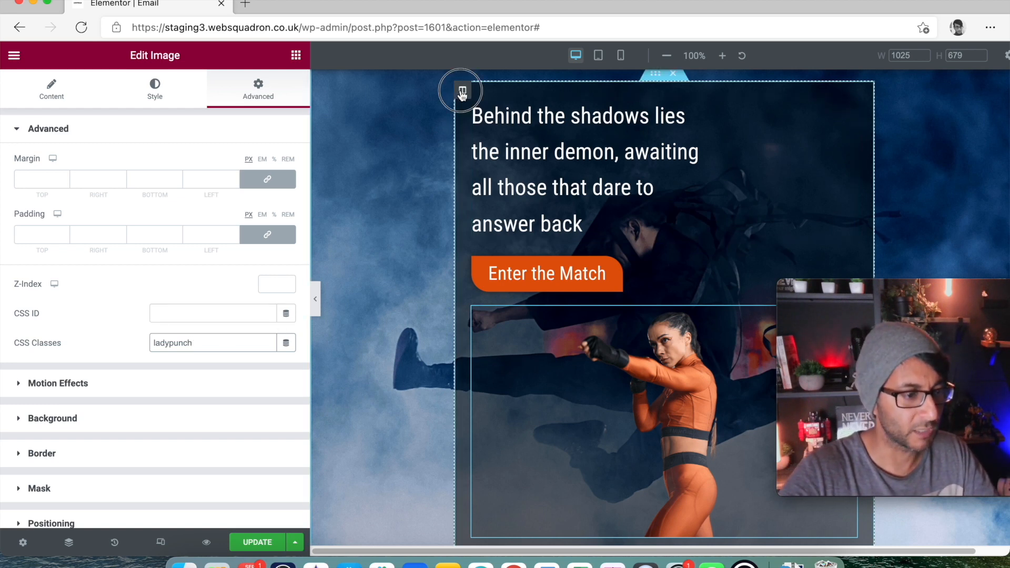
left_click(143, 479)
left_click(166, 379)
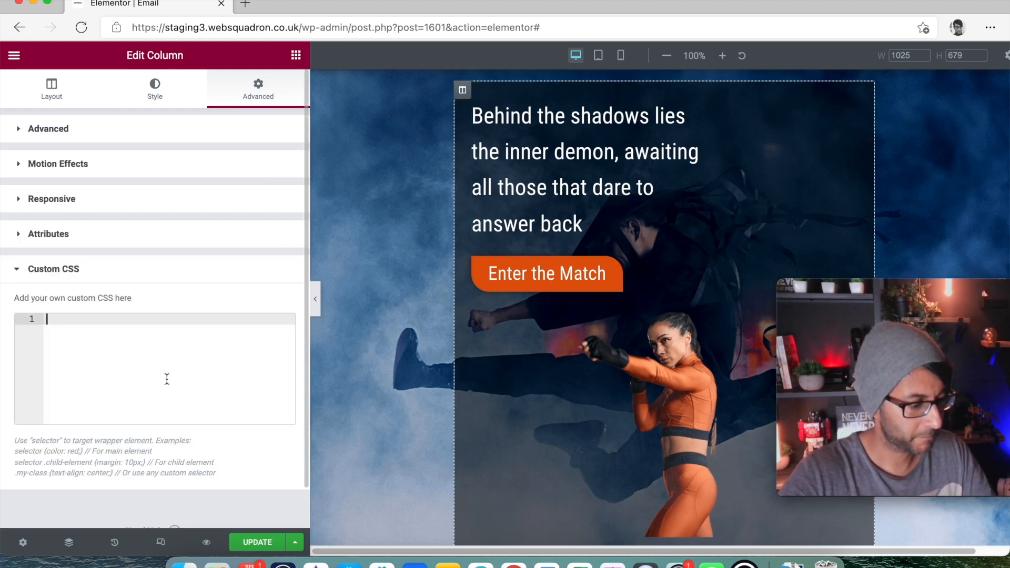
type("/*Image Positioning CSS*/ selector .ladypunch{     position: absolute;     bottom: 0;     left: 0%; }")
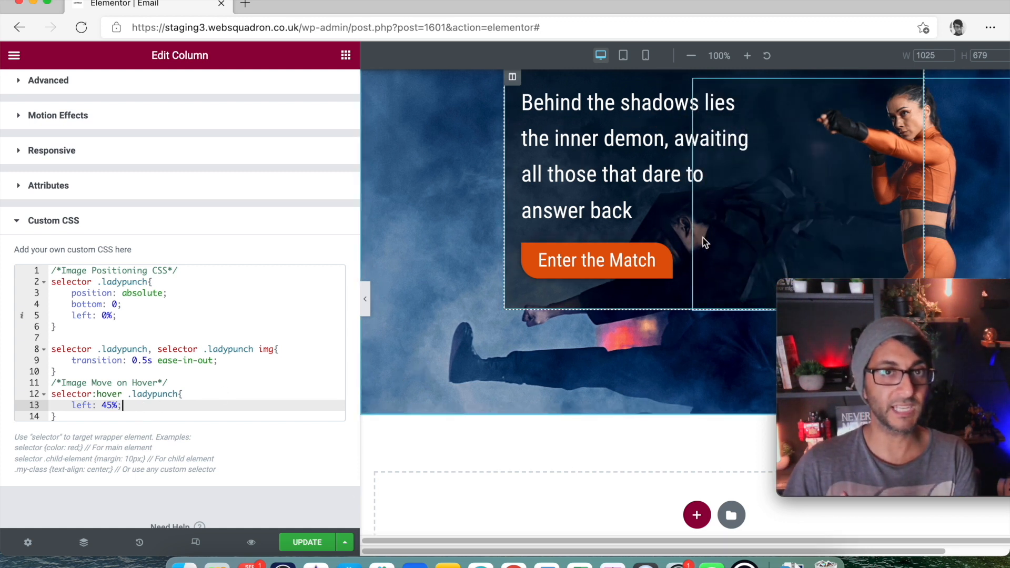
Step: Try a left offset of 4% in the .ladypunch hover rule and restore it to 45%
left_click(109, 405)
key("BackSpace")
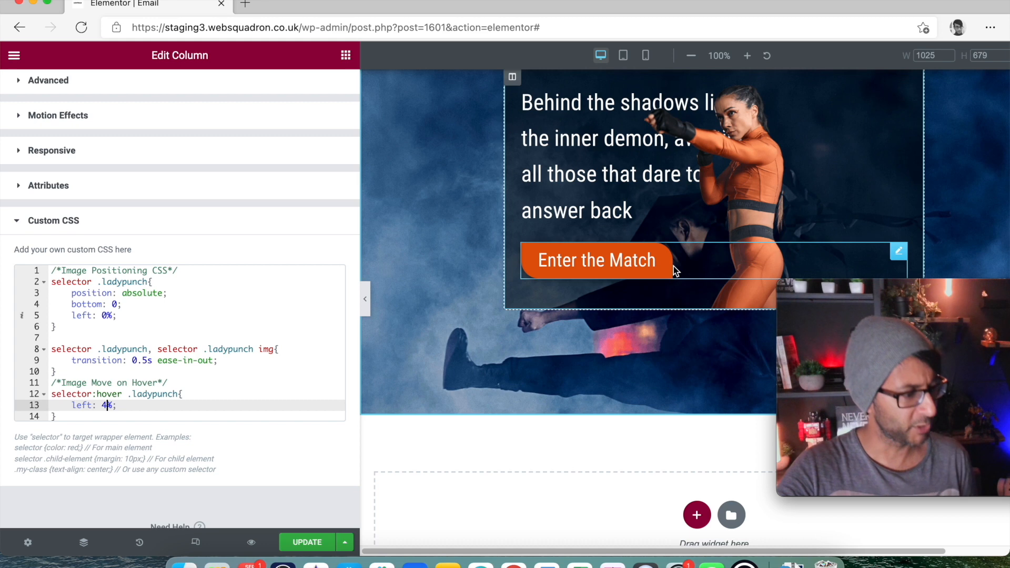
type("5")
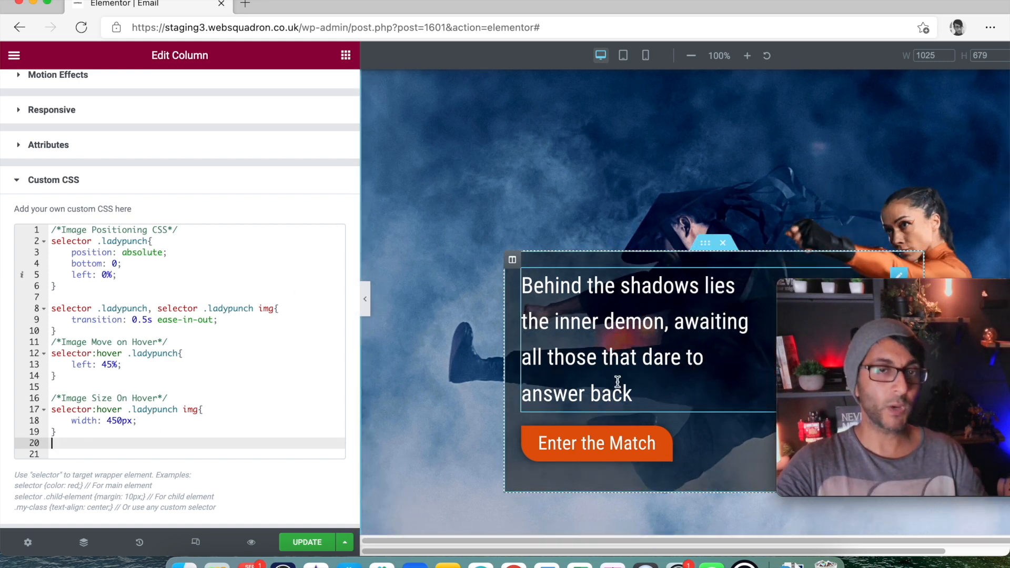
Step: Try a width of 250px in the fighter image's hover size rule and restore it to 450px
scroll(744, 312, "down", 5)
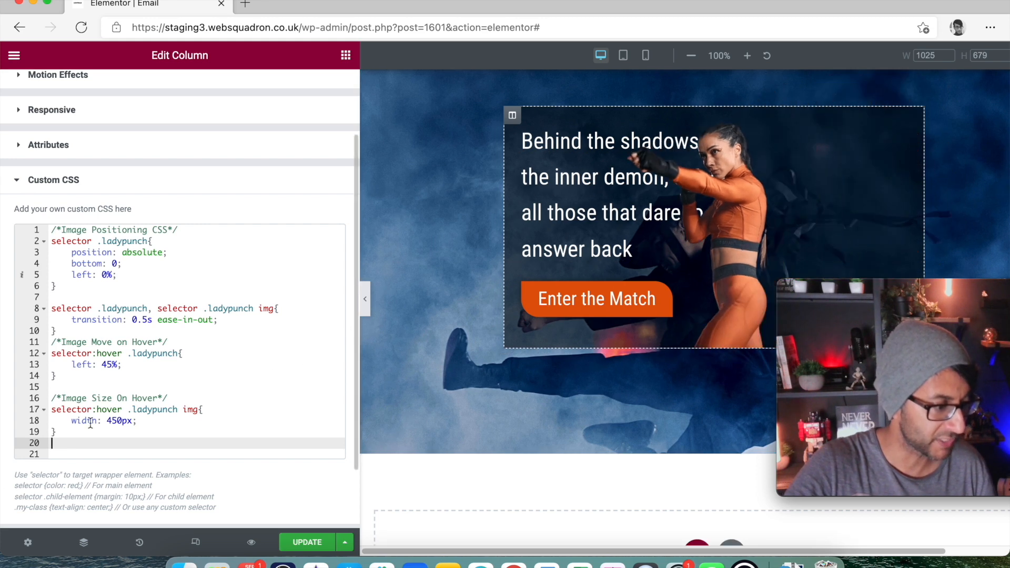
left_click(112, 420)
key("BackSpace")
type("2")
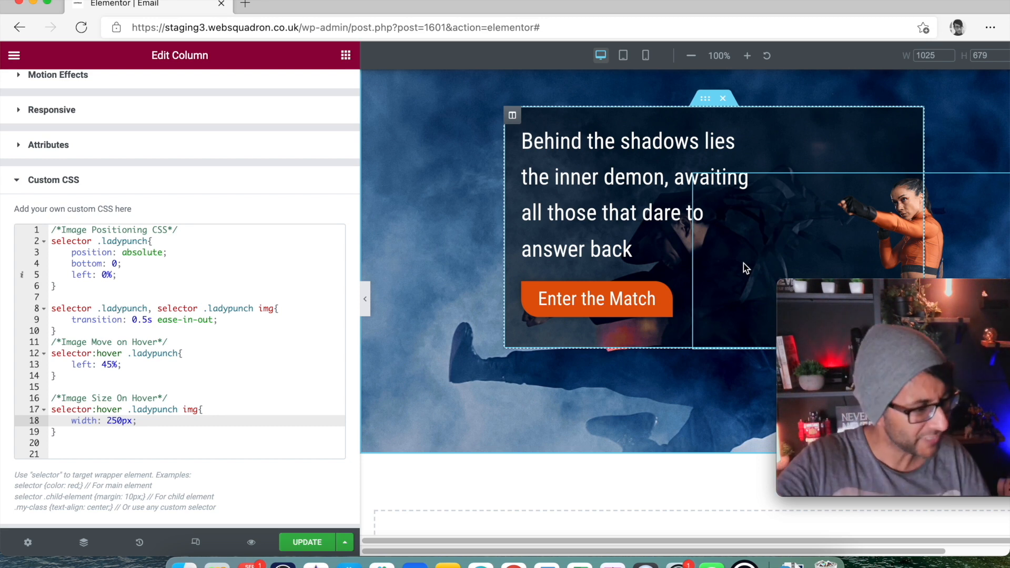
key("BackSpace")
type("4")
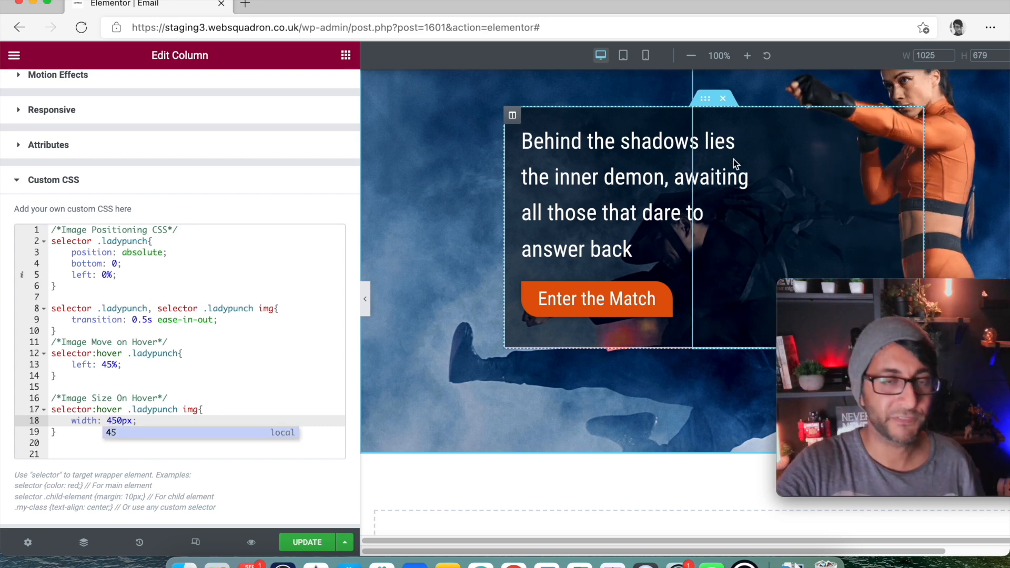
left_click(249, 396)
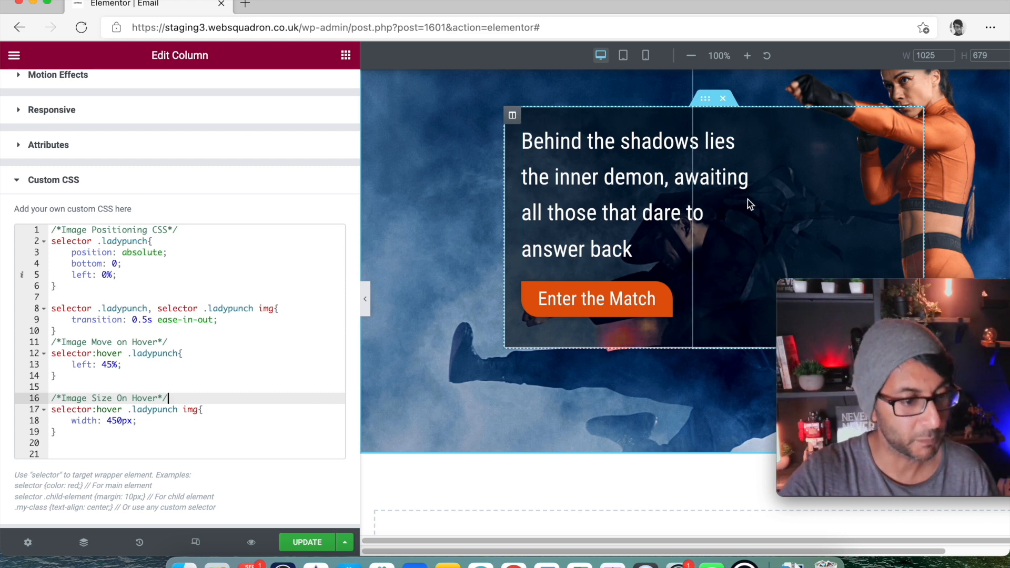
Step: Assign the CSS class v-content to the "Behind the shadows" heading
left_click(638, 165)
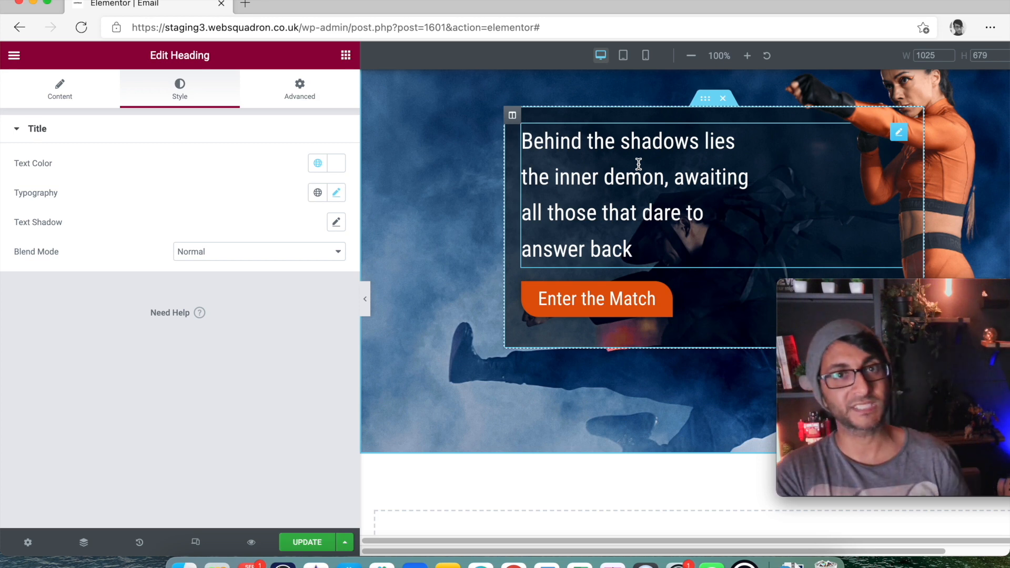
left_click(300, 92)
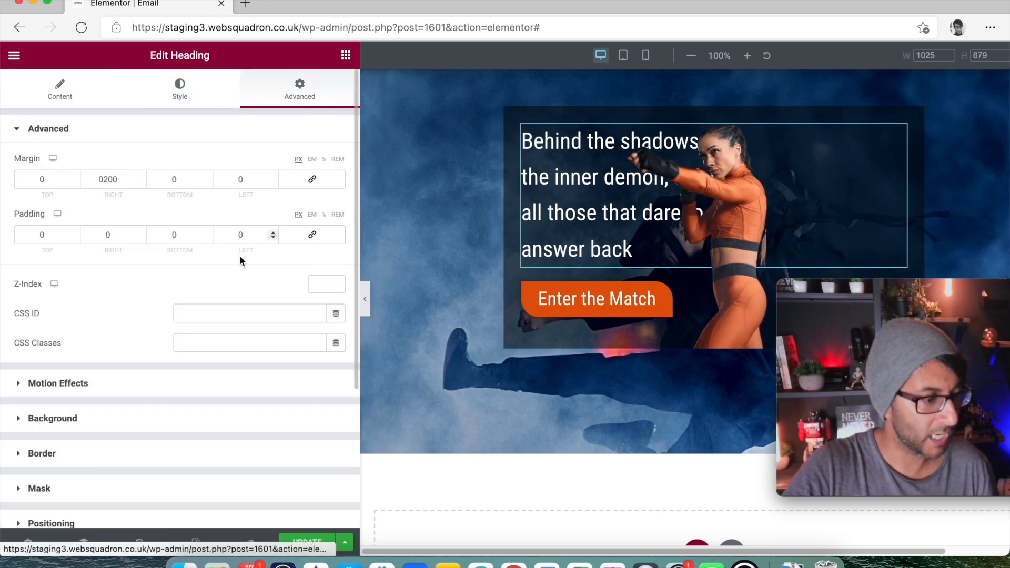
left_click(203, 343)
type("v-co")
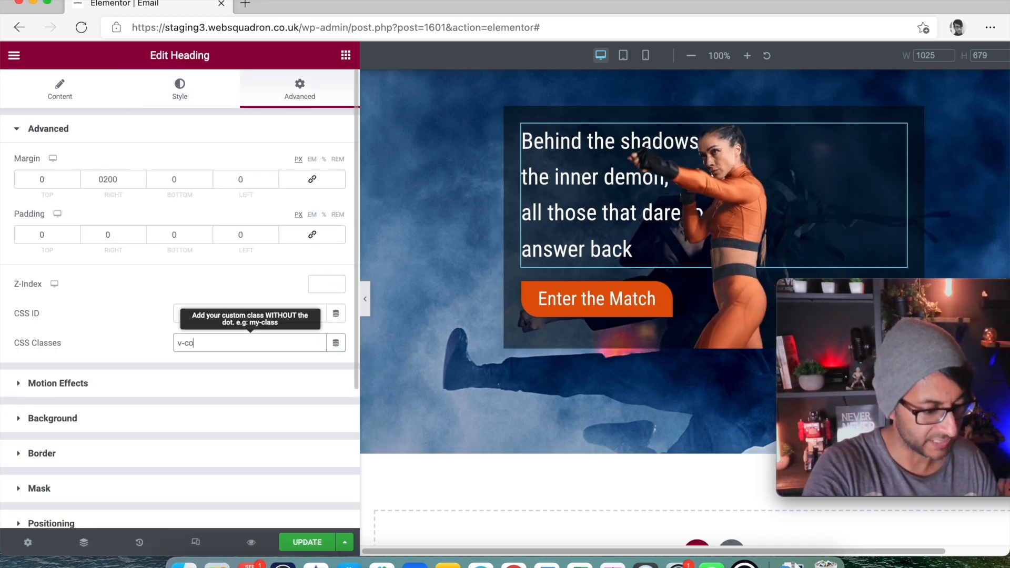
type("ntent")
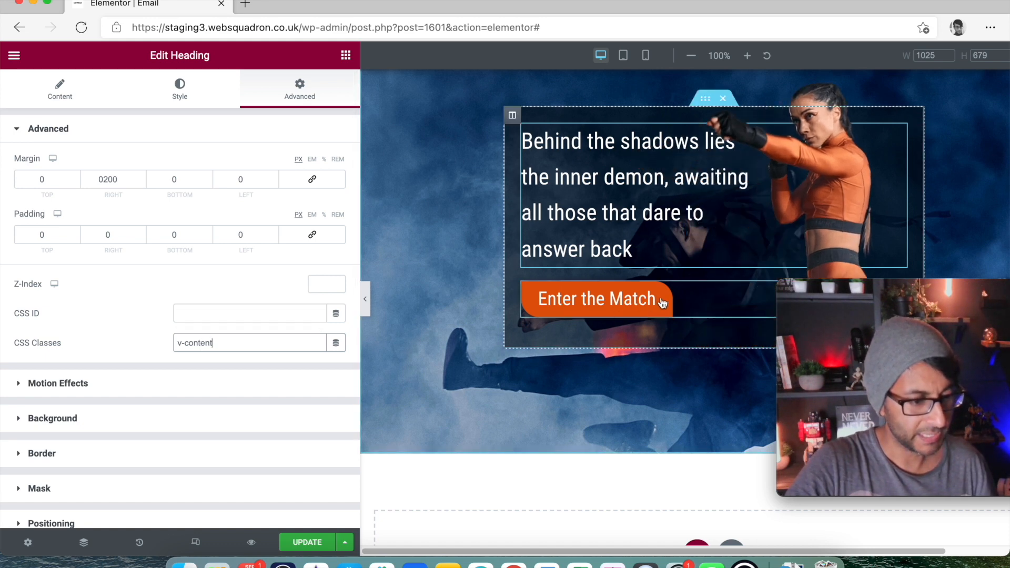
Step: Assign the CSS class v-content to the Enter the Match button
left_click(681, 294)
left_click(312, 98)
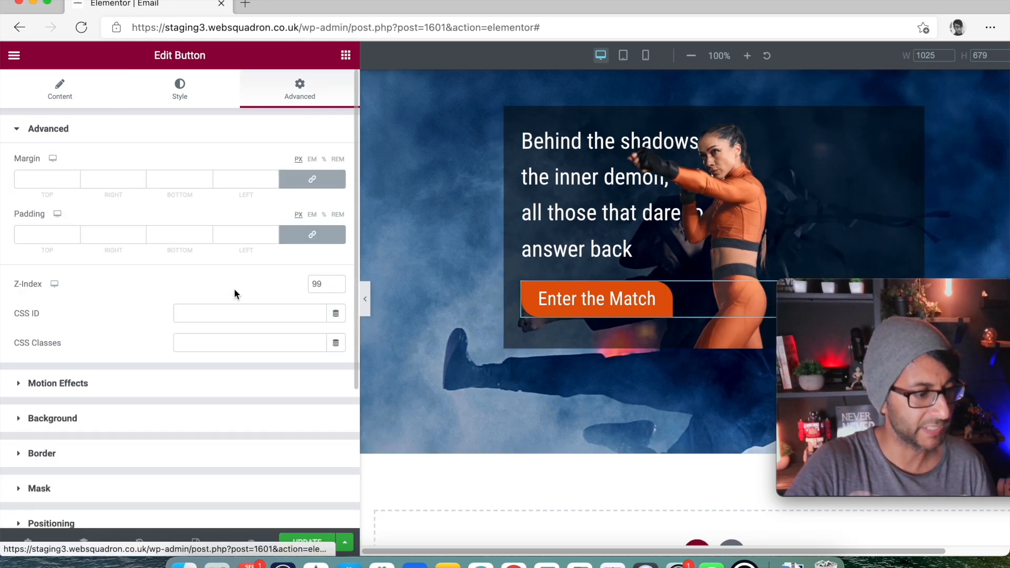
left_click(214, 343)
type("v-co")
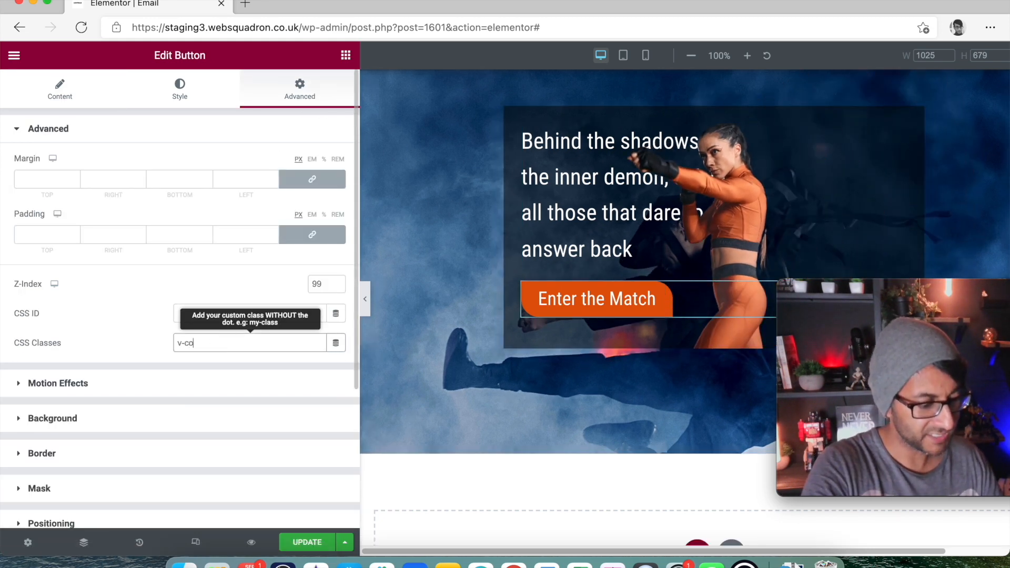
type("ntent")
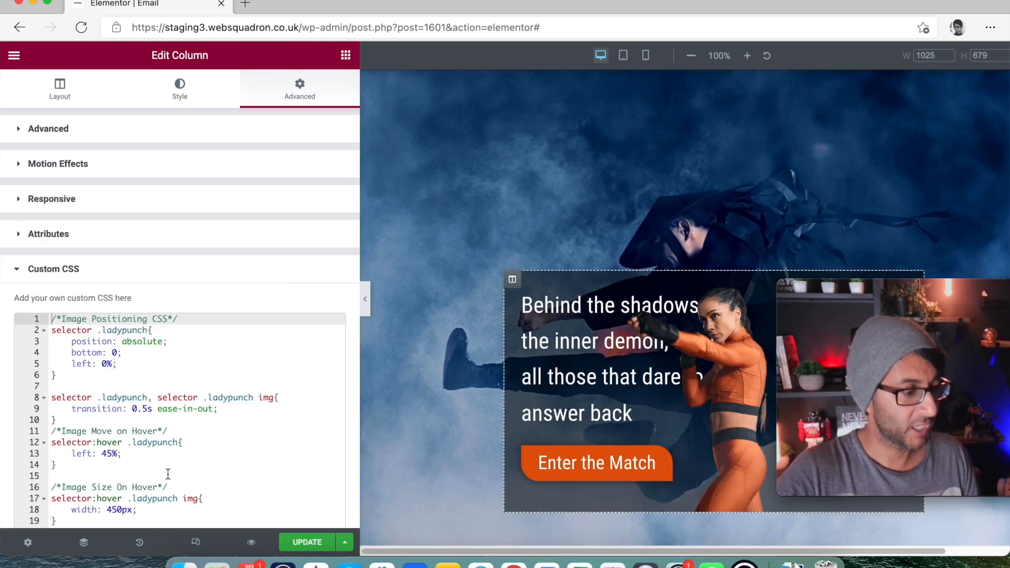
Step: Extend the column's custom CSS to hide .v-content with opacity 0 and a 0.5s ease-in-out transition, showing it at opacity 1 on hover
scroll(168, 474, "down", 3)
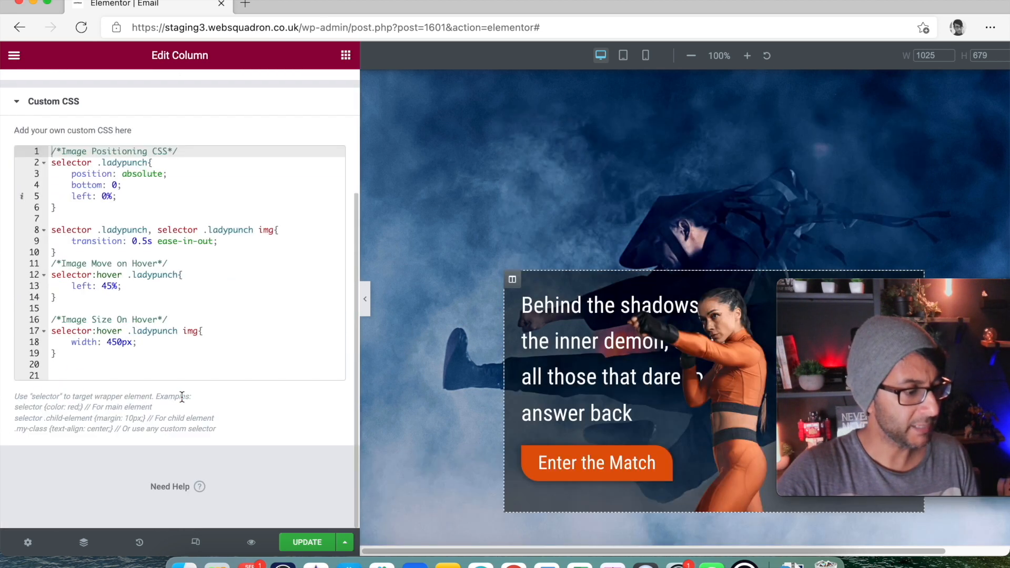
left_click(180, 374)
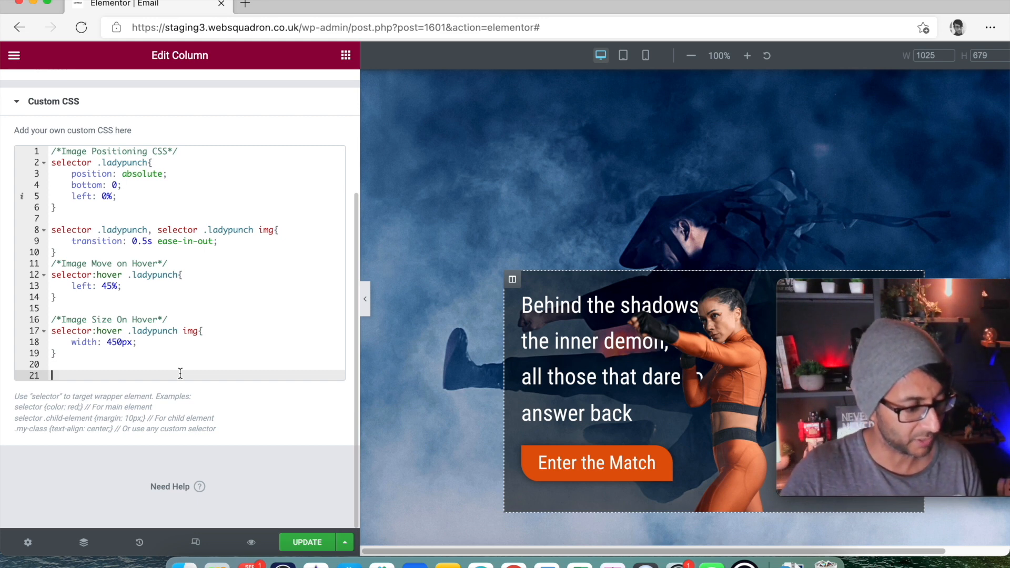
type("/*Hide Content Initially*/ selector .v-content{     opacity: 0;     transition: 0.5s ease-in-out; } /*Show Content on Hover*/ selector:hover .v-content{     opacity: 1; }")
scroll(245, 305, "down", 1)
scroll(245, 304, "down", 1)
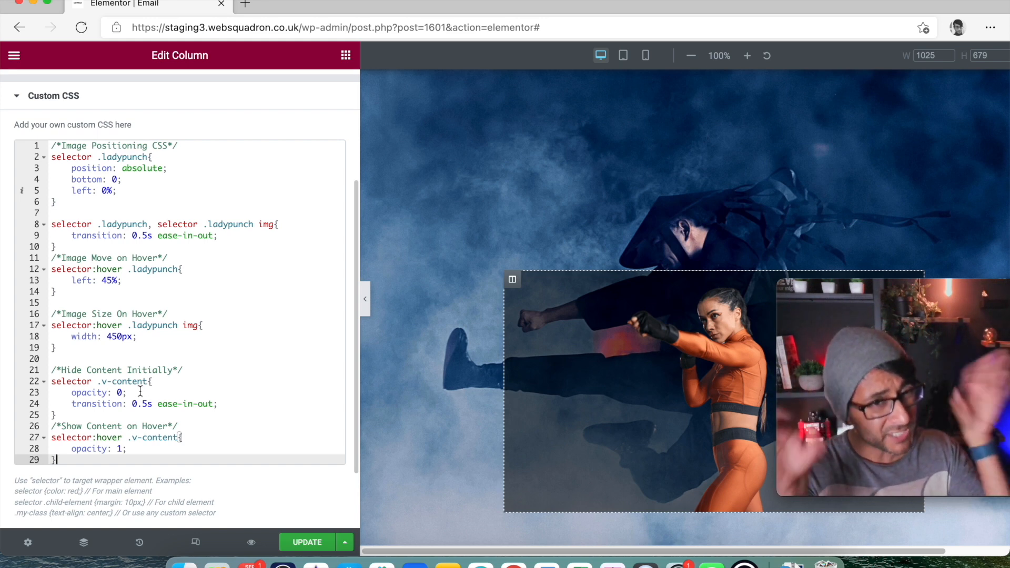
scroll(133, 437, "down", 1)
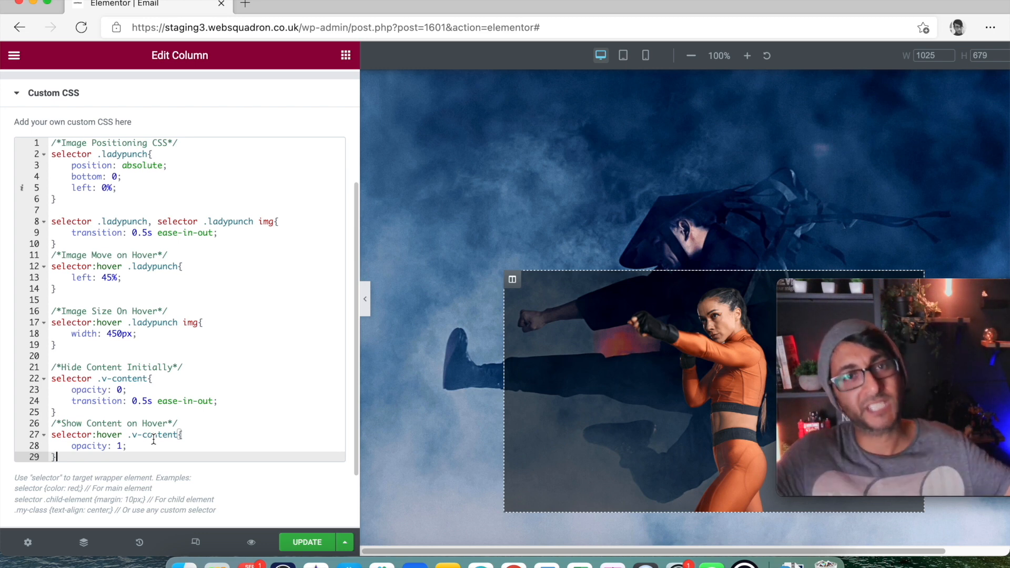
mouse_move(617, 423)
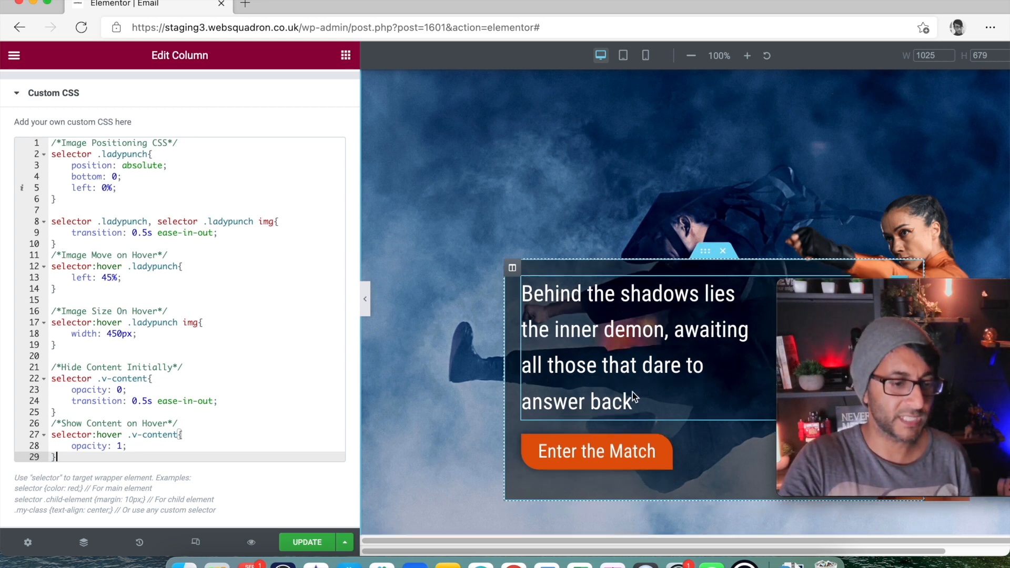
scroll(632, 393, "down", 5)
scroll(633, 391, "up", 4)
scroll(636, 397, "down", 1)
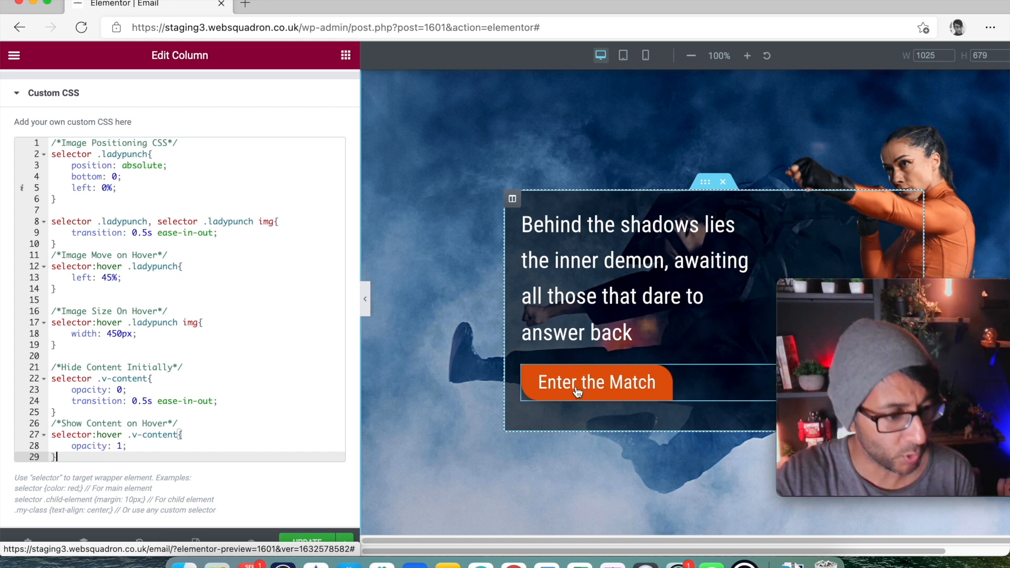
Step: Add a Heading widget below the button in the dark box and title it DON'T STOP
left_click(345, 55)
left_click_drag(198, 219, 658, 226)
left_click_drag(176, 199, 2, 177)
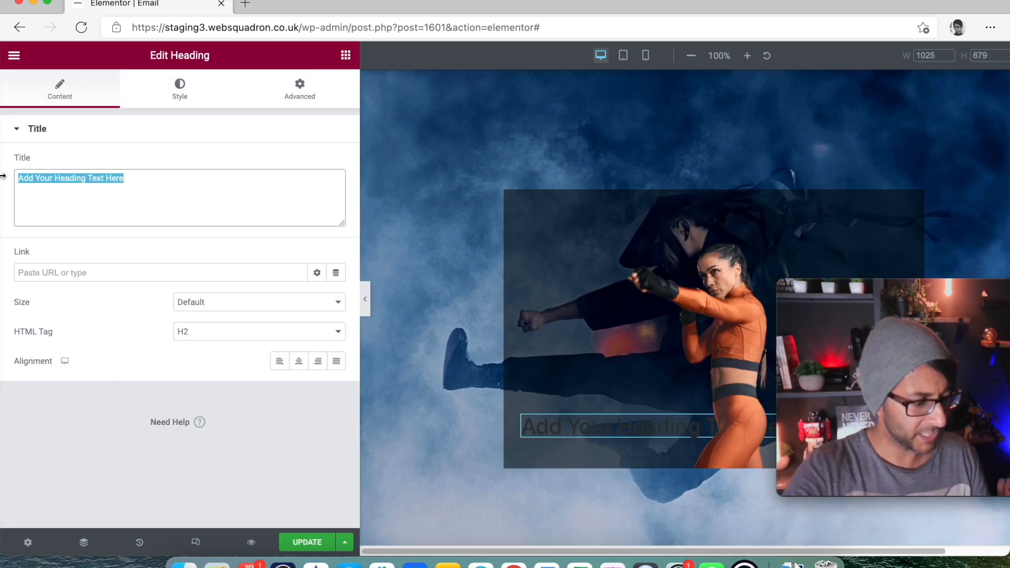
type("FIT")
type("HT")
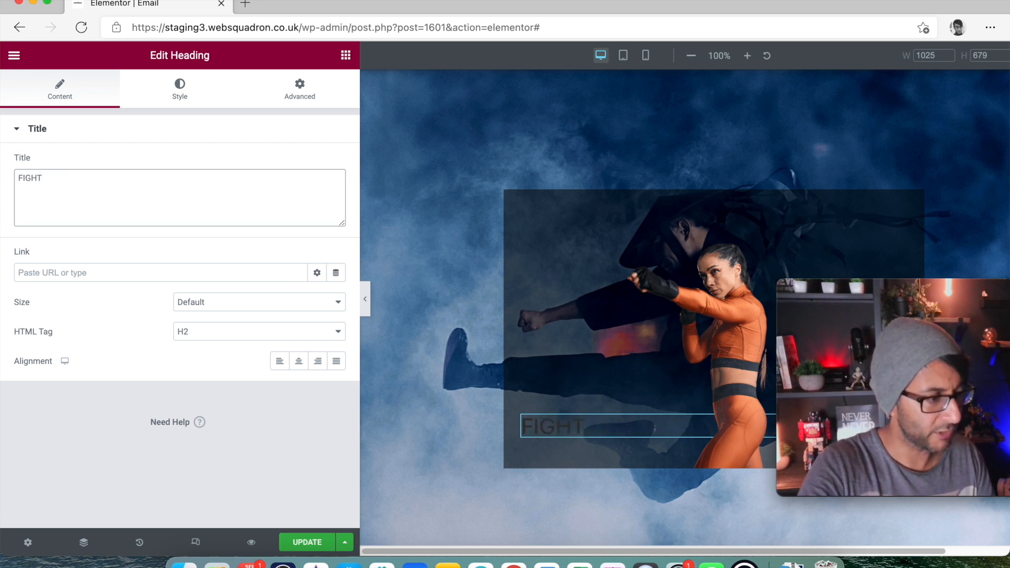
key("BackSpace")
key("BackSpace")
key("BackSpace")
key("BackSpace")
type("DONT")
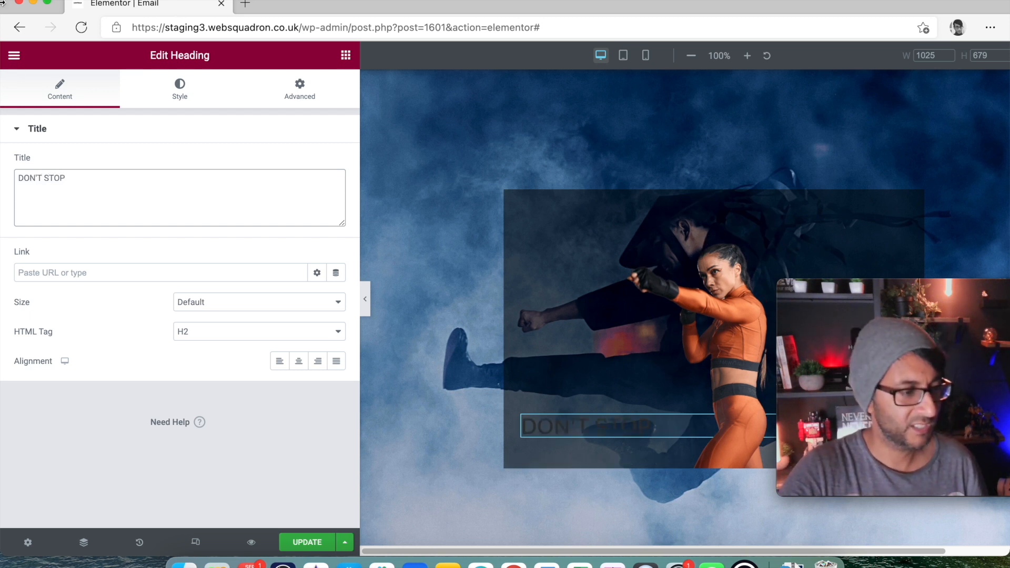
Step: Center the DON'T STOP heading and set its text color to the global White
left_click(298, 363)
left_click(180, 91)
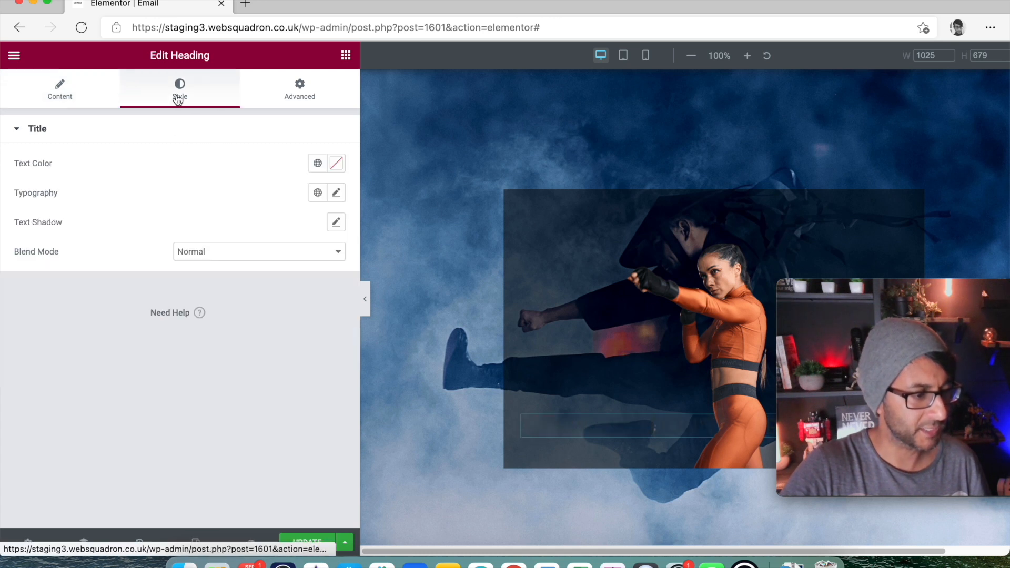
left_click(317, 164)
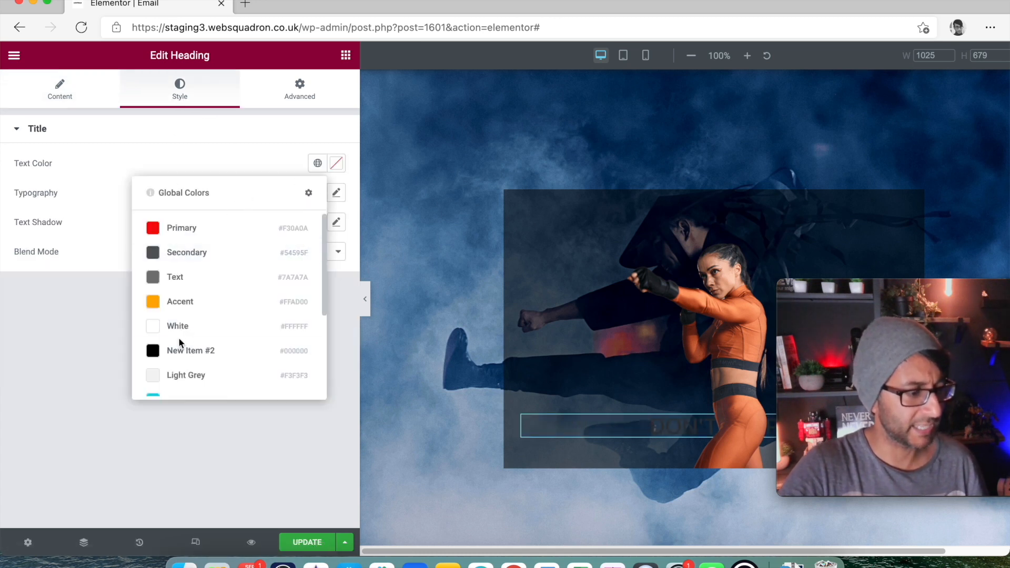
left_click(190, 327)
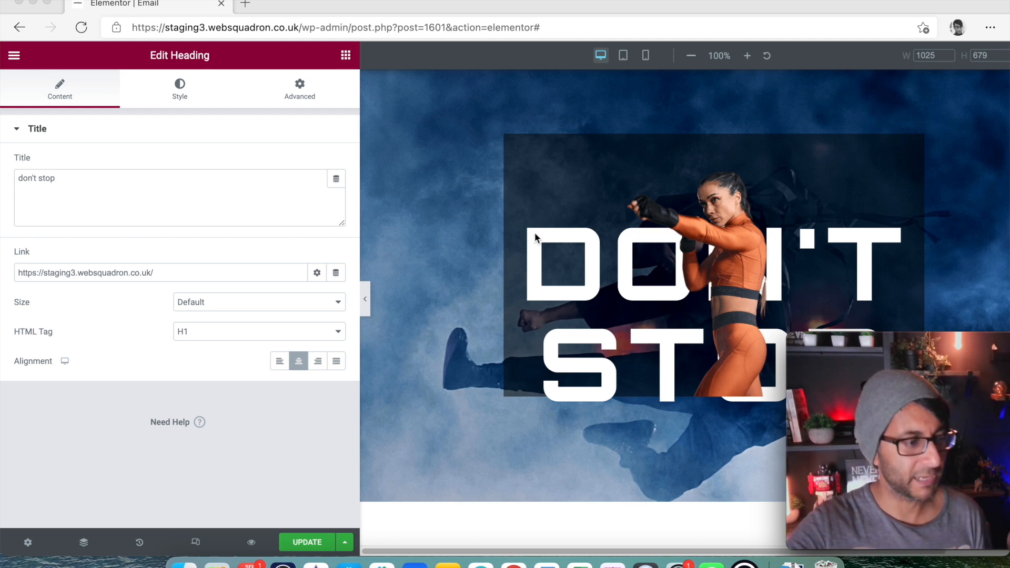
Step: Set the DON'T STOP heading's top margin to -286 px and its bottom margin to 0
left_click(311, 96)
mouse_move(536, 240)
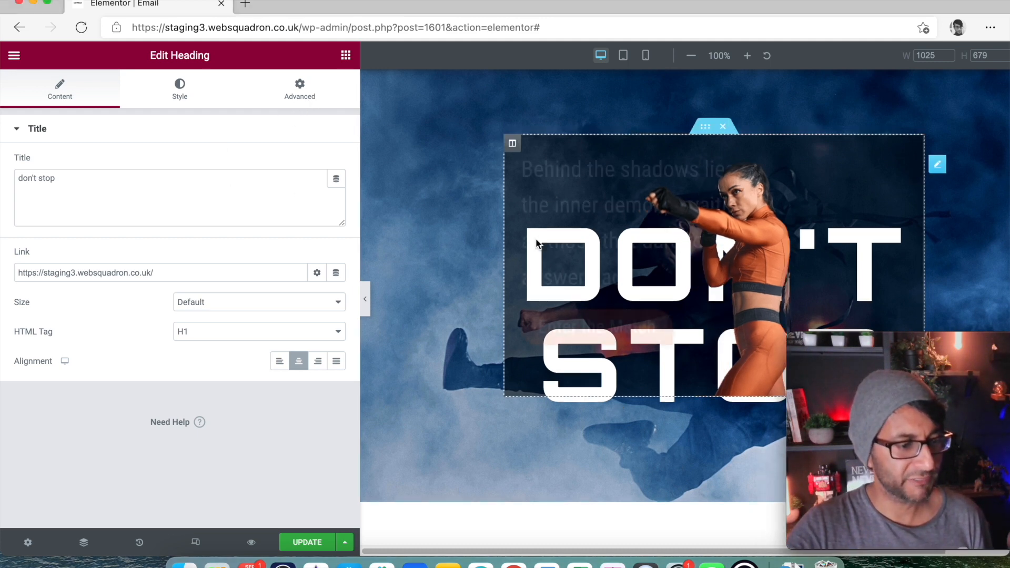
left_click(299, 91)
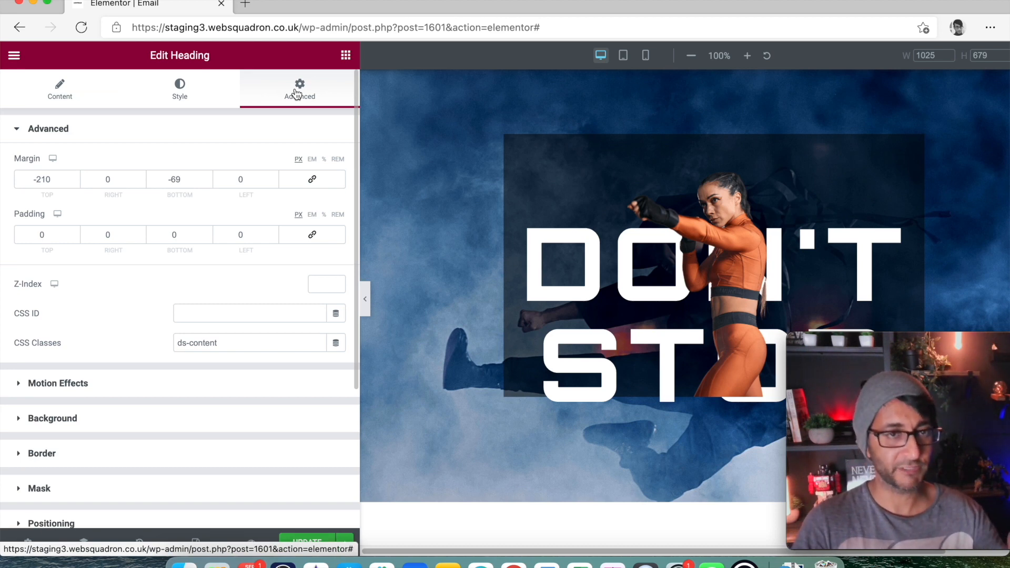
left_click(47, 179)
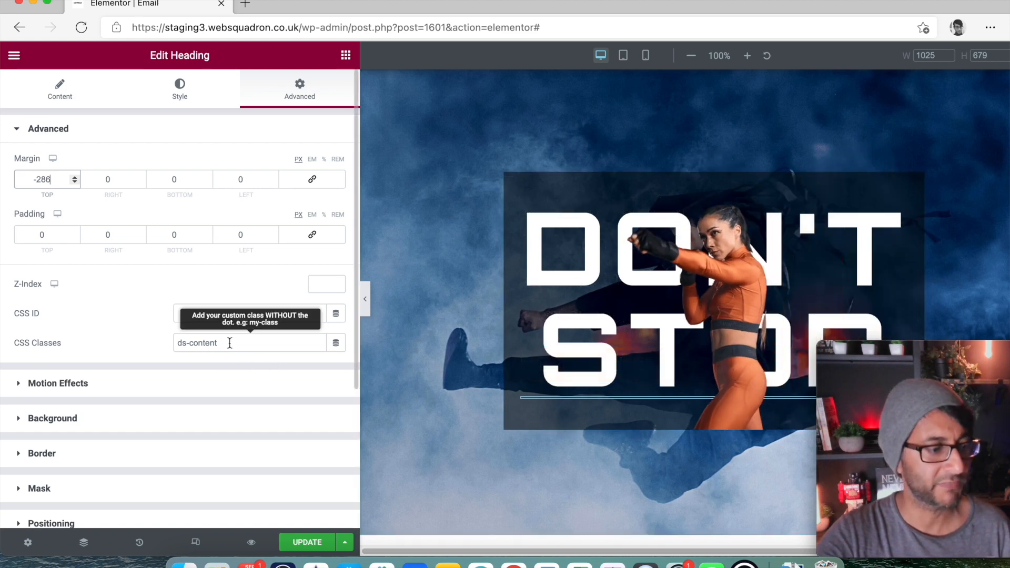
Step: Add column CSS giving .ds-content opacity 1 with a 0.5s ease-in-out transition and opacity 0 on hover, and preview the effect
scroll(221, 399, "down", 4)
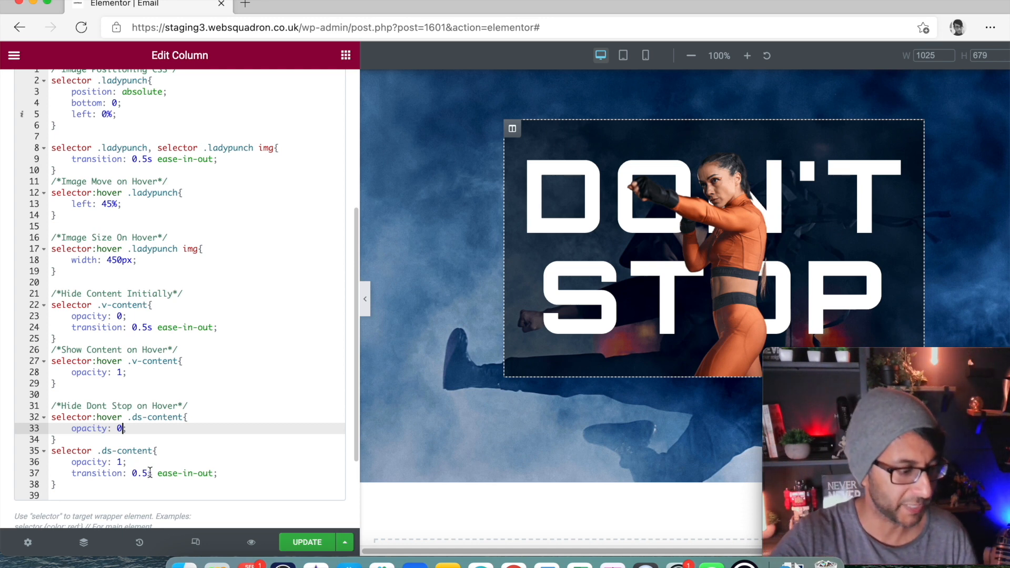
mouse_move(684, 330)
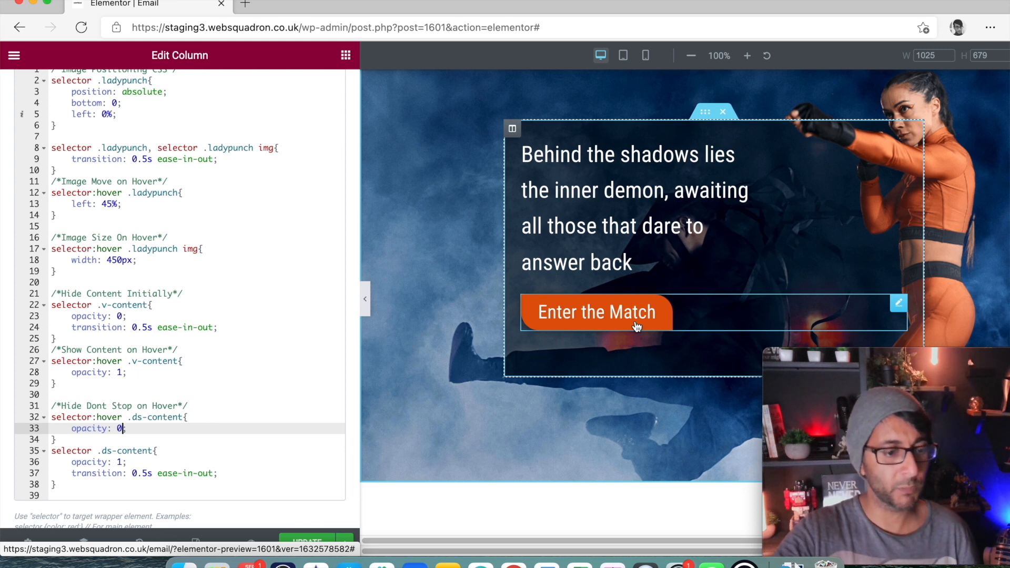
Step: Review the Enter the Match button's advanced settings and return to the widget list
left_click(898, 303)
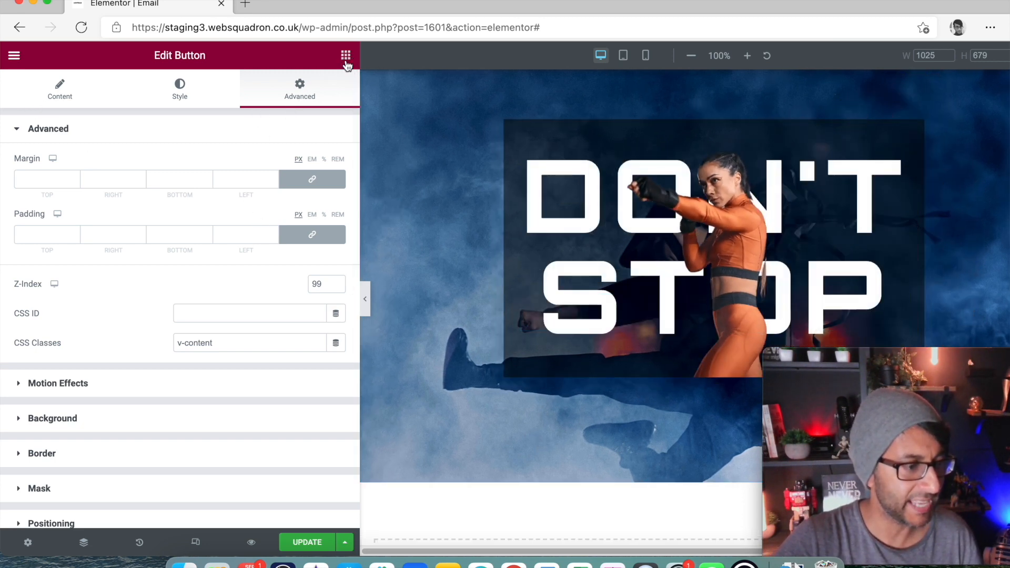
left_click(346, 56)
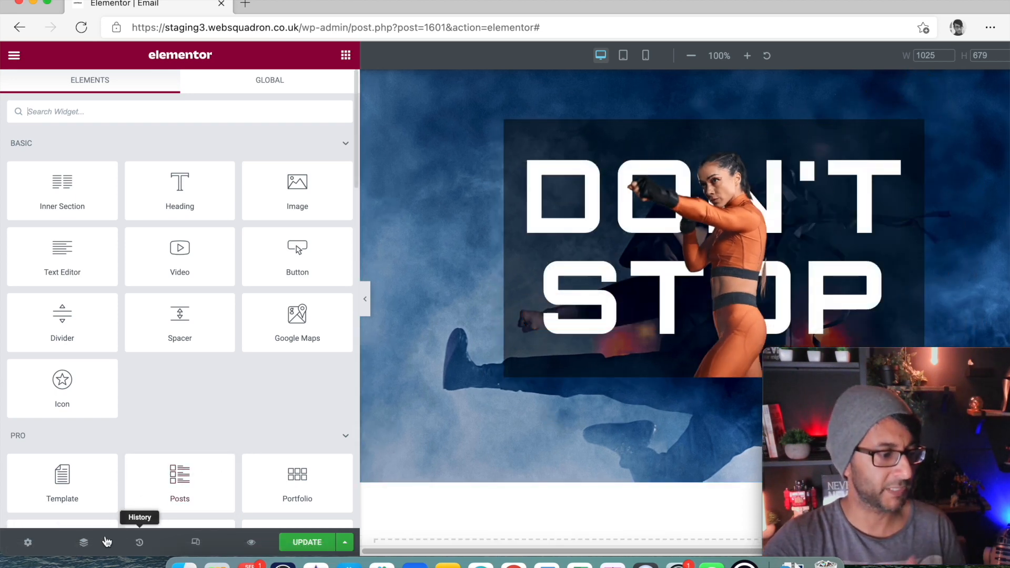
Step: Select the FIGHT! heading through the Navigator and set its top margin to -205 px
left_click(83, 544)
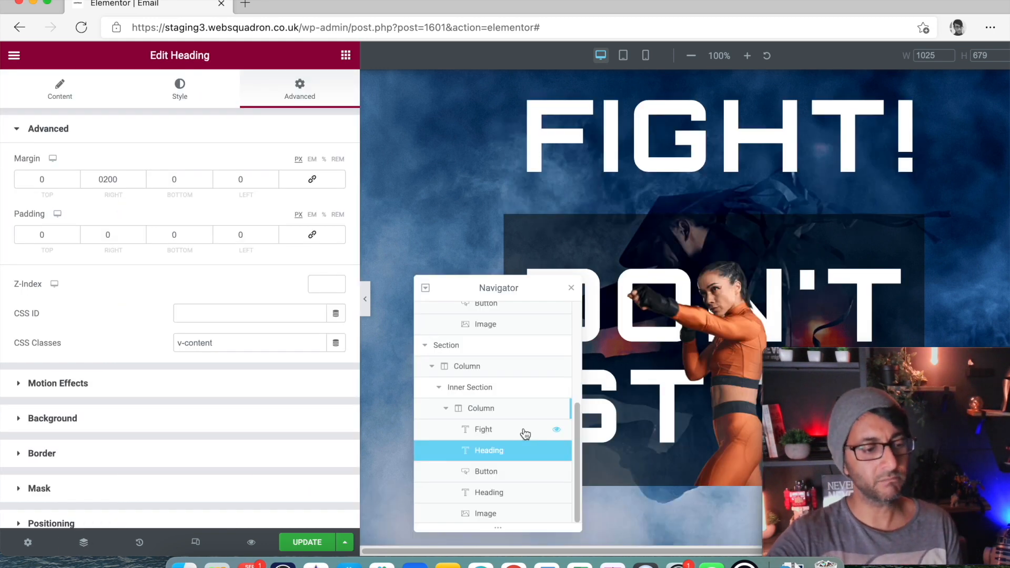
left_click(525, 433)
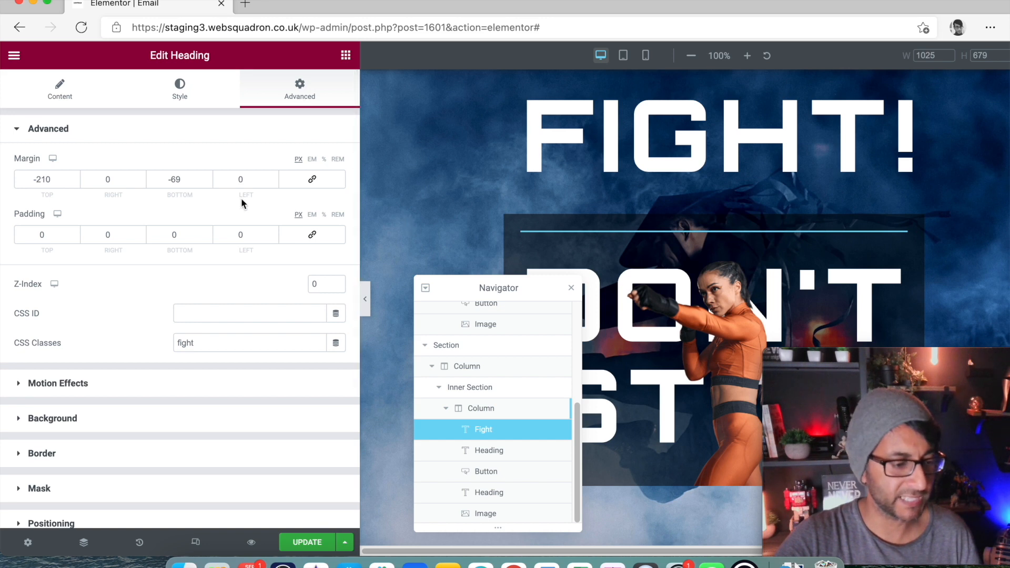
left_click(73, 181)
left_click(76, 178)
left_click(76, 178)
left_click(76, 177)
left_click(76, 178)
left_click(77, 178)
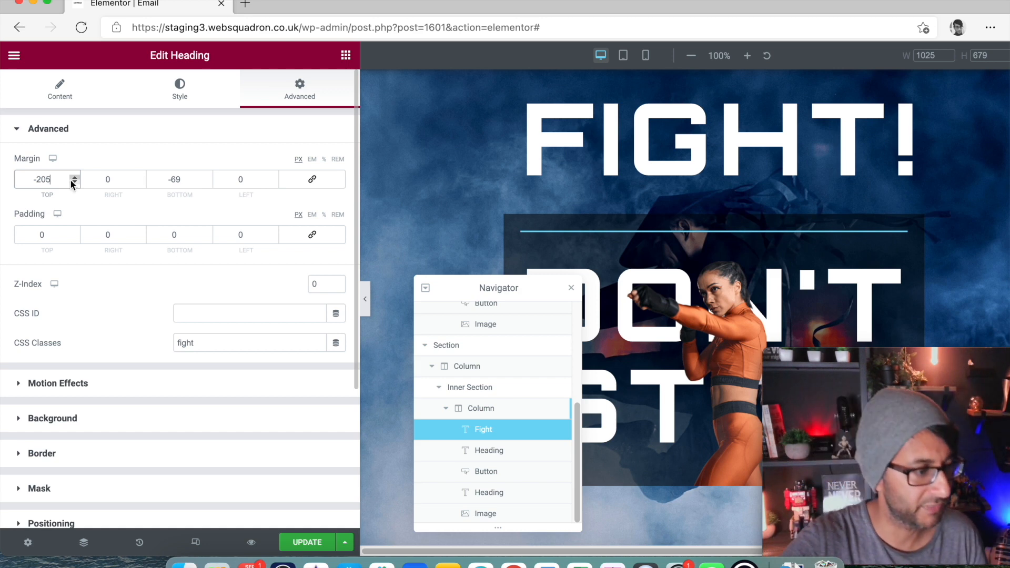
Step: Try a top margin of 0 on the FIGHT! heading and undo the change
left_click_drag(52, 180, 8, 182)
type("0")
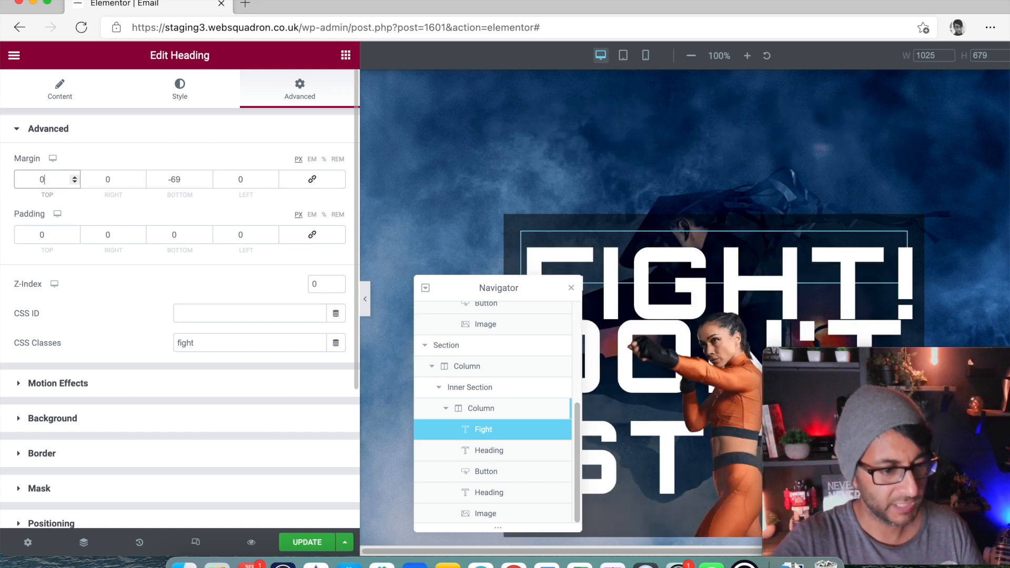
key("super+z")
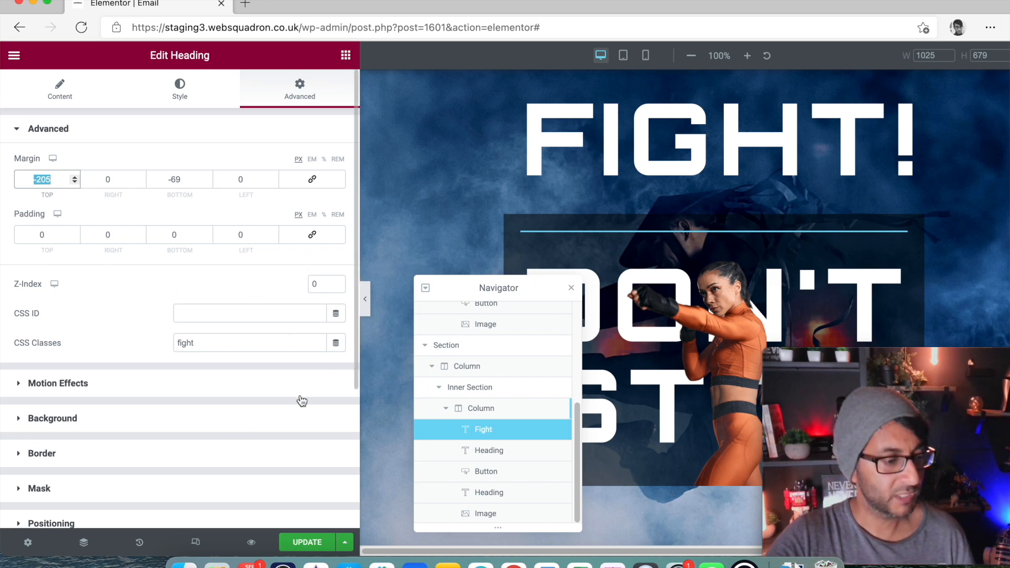
Step: Add column CSS giving .fight opacity 0 with a 0.5s ease-in-out transition and opacity 1 on hover, and preview the effect
left_click_drag(205, 343, 169, 347)
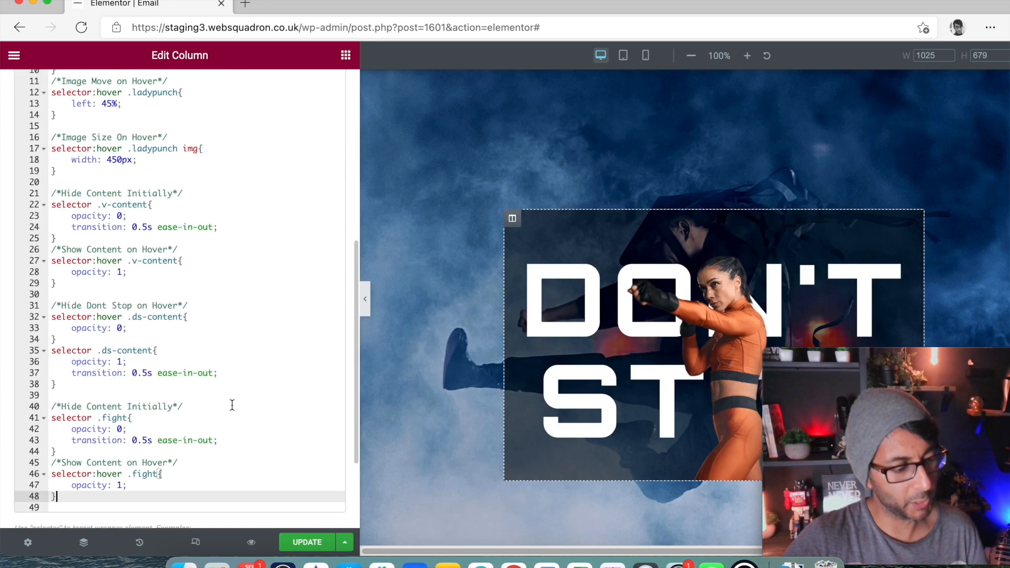
scroll(182, 411, "down", 1)
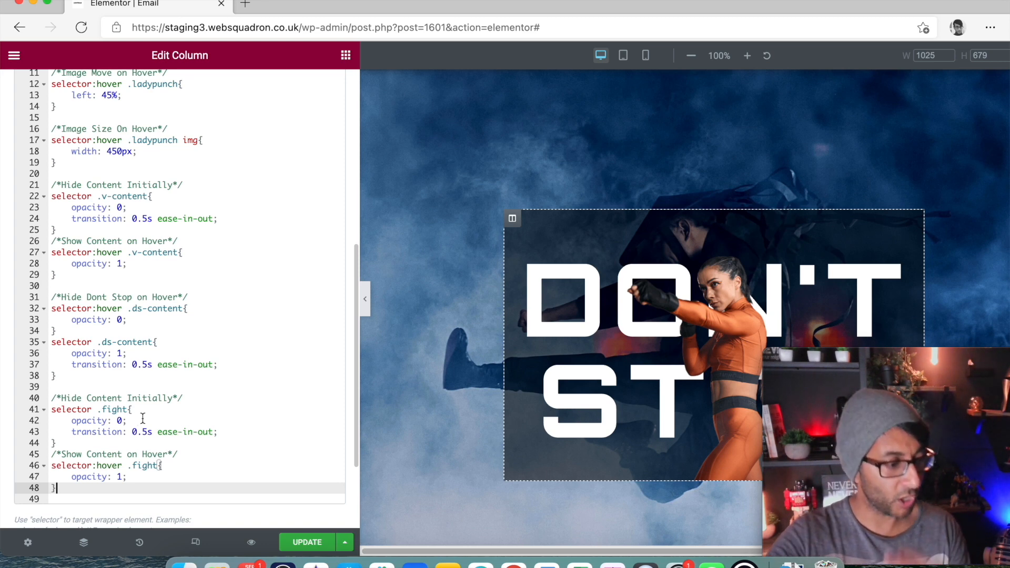
scroll(145, 437, "down", 2)
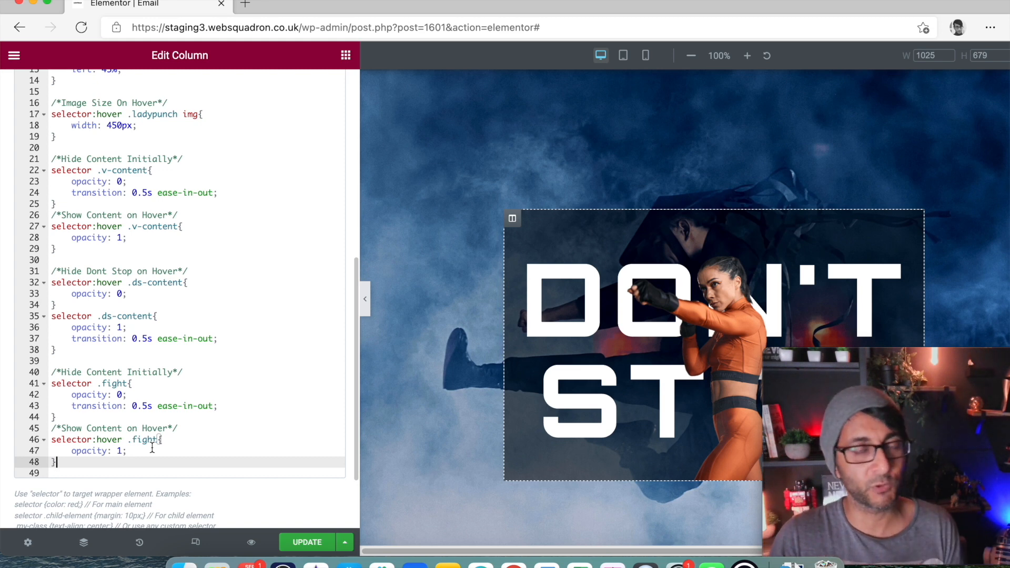
mouse_move(667, 347)
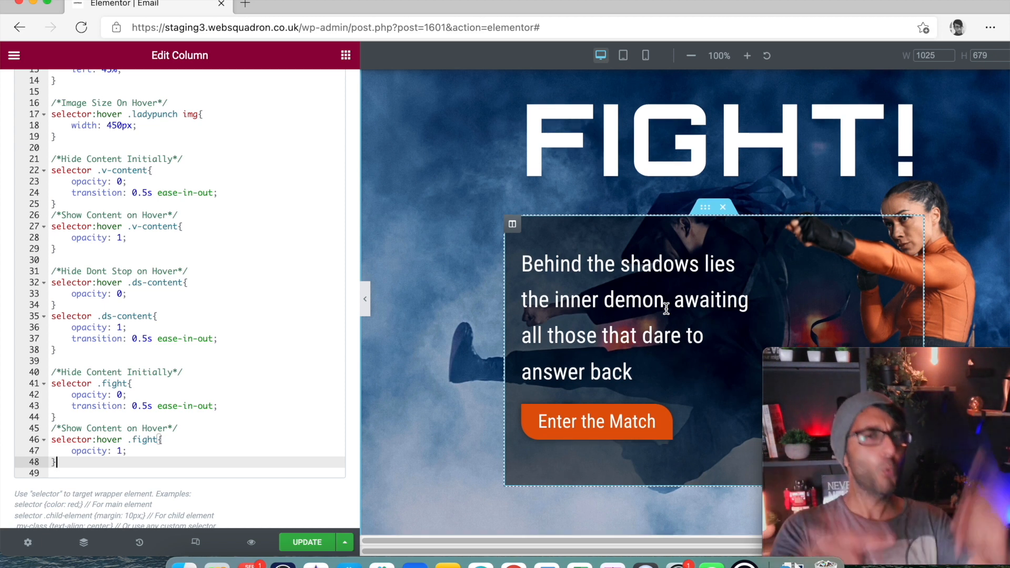
Step: Add an image widget above the DON'T STOP column and insert Warrior-2.png from the media library
left_click(346, 55)
left_click_drag(270, 203, 726, 142)
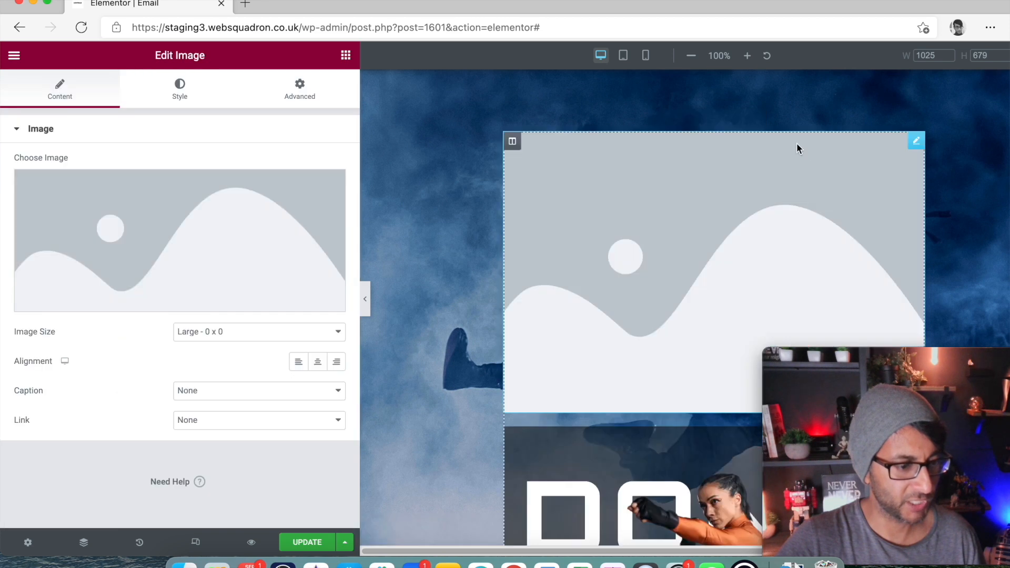
left_click(123, 227)
left_click(514, 224)
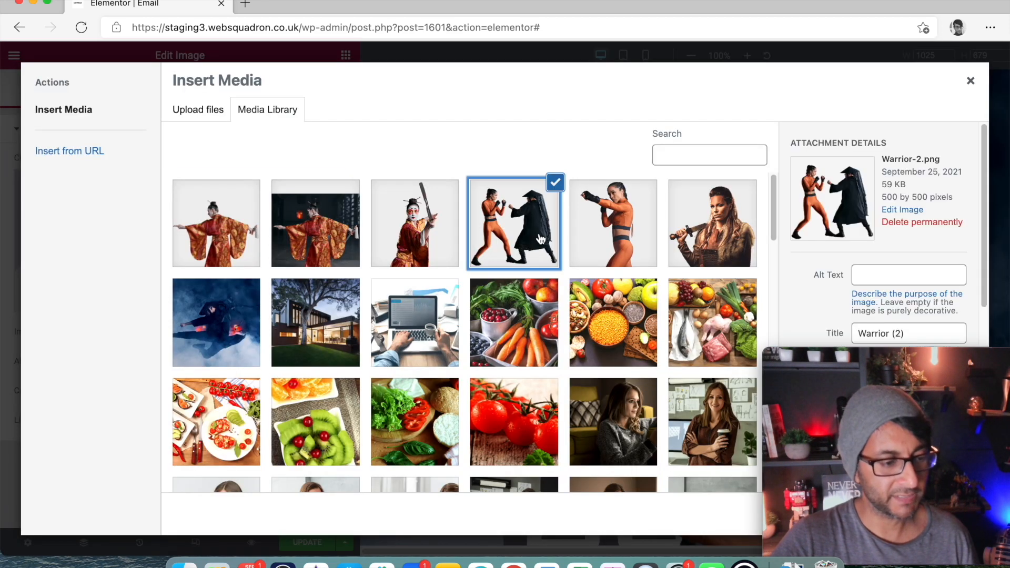
left_click_drag(951, 366, 960, 298)
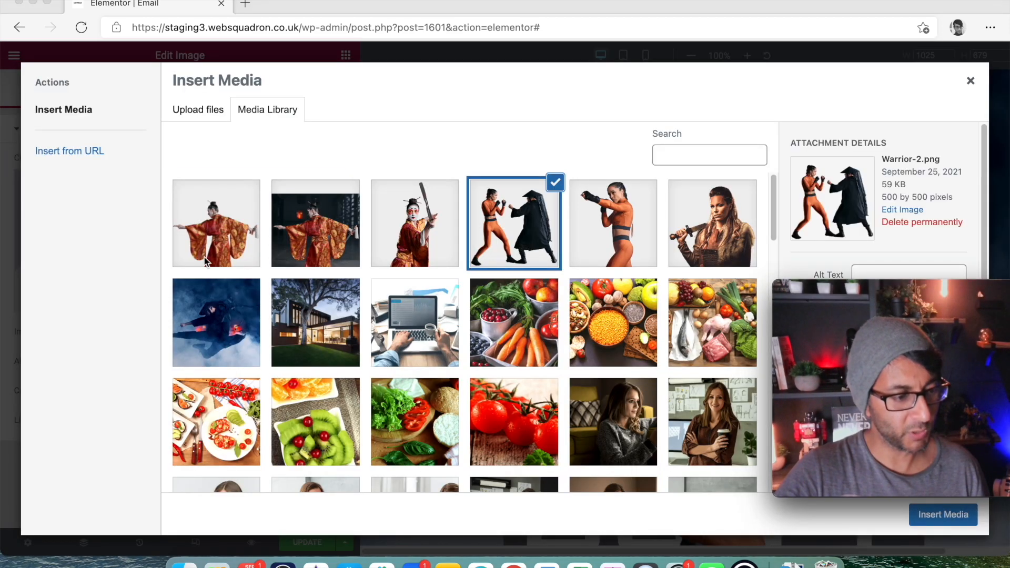
left_click(936, 518)
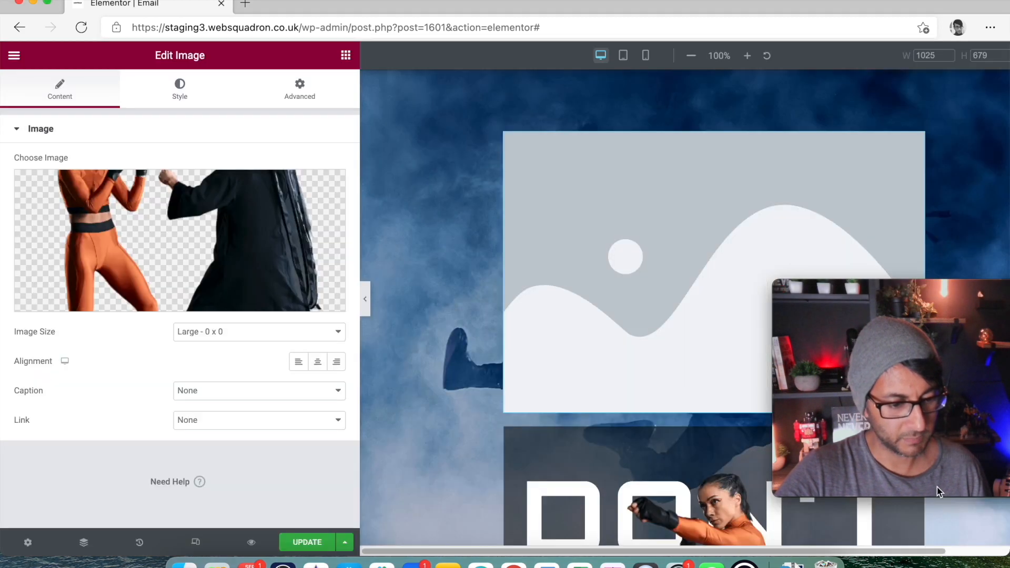
left_click_drag(917, 294, 932, 345)
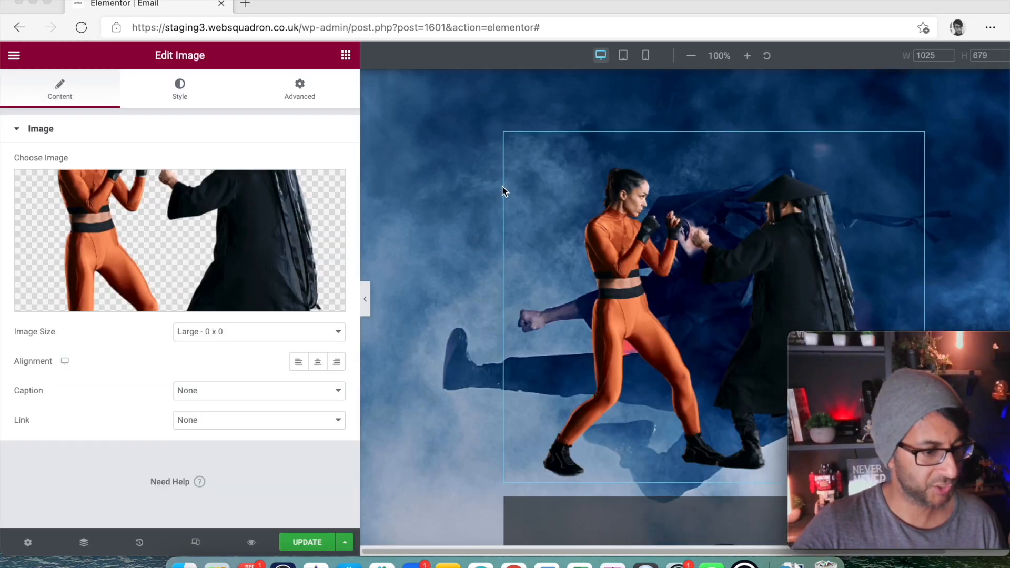
Step: Set the two-fighter image's width to 100 px
left_click(180, 94)
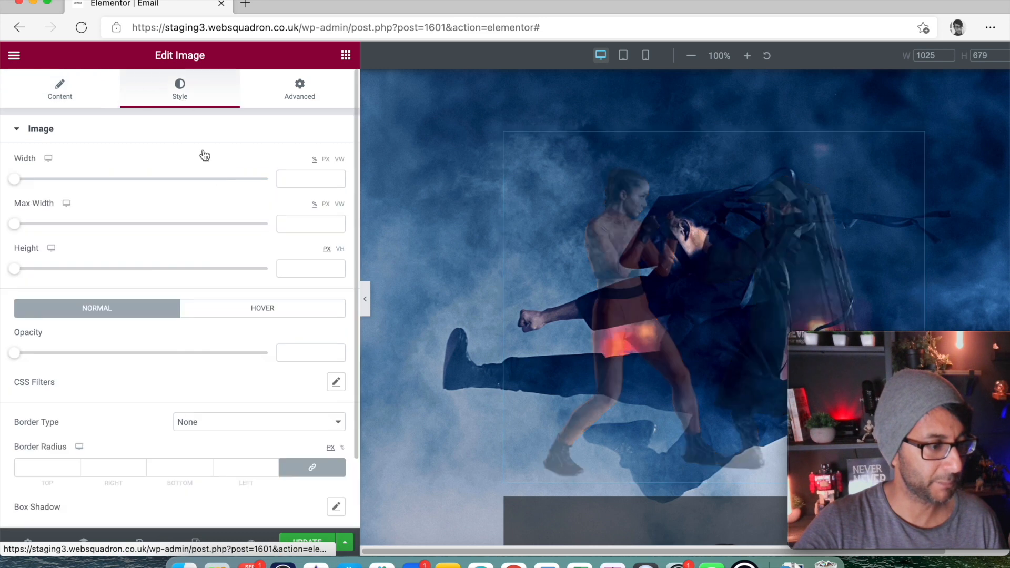
left_click(326, 159)
left_click(312, 178)
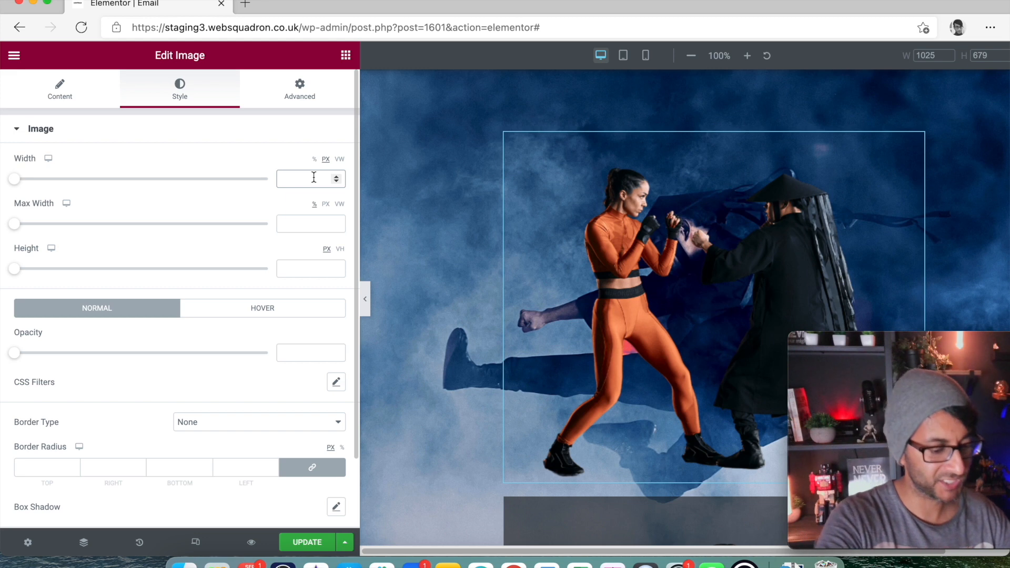
type("100")
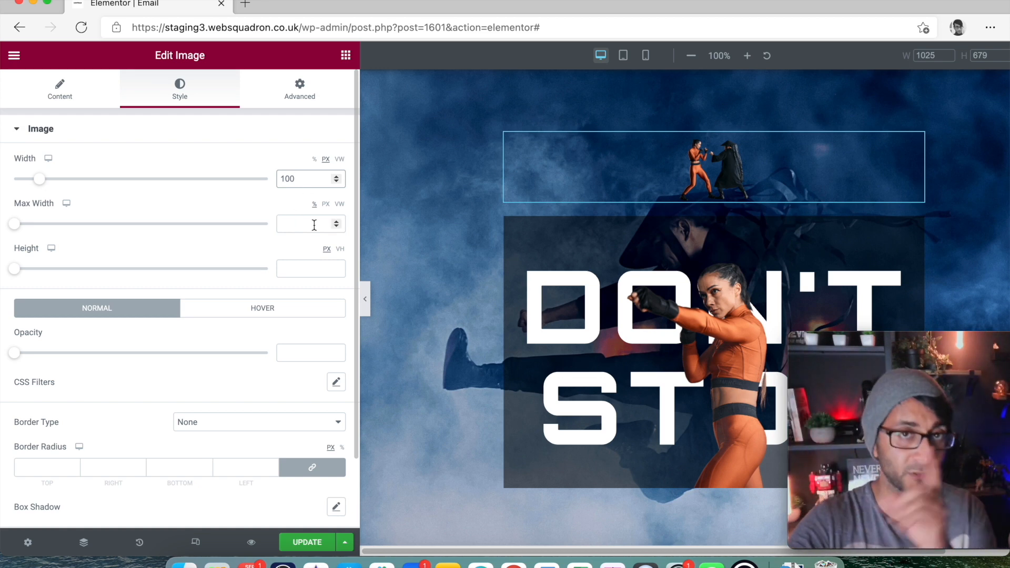
Step: Center the two-fighter image and set its image size to Full
left_click(58, 89)
left_click(318, 362)
left_click(287, 333)
left_click(245, 477)
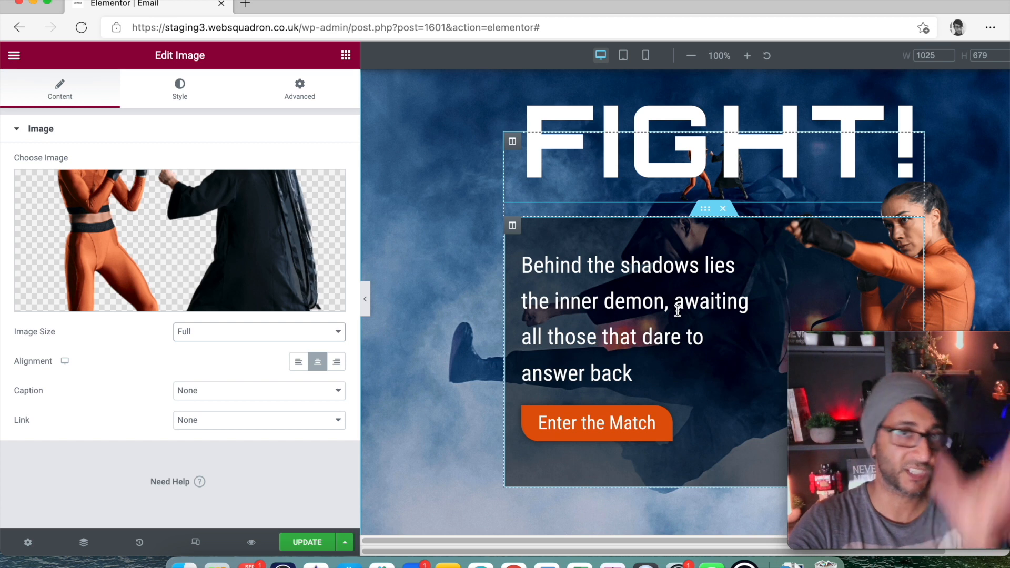
Step: Assign the CSS class twofight to the two-fighter image
left_click(300, 89)
left_click(257, 345)
type("twofight")
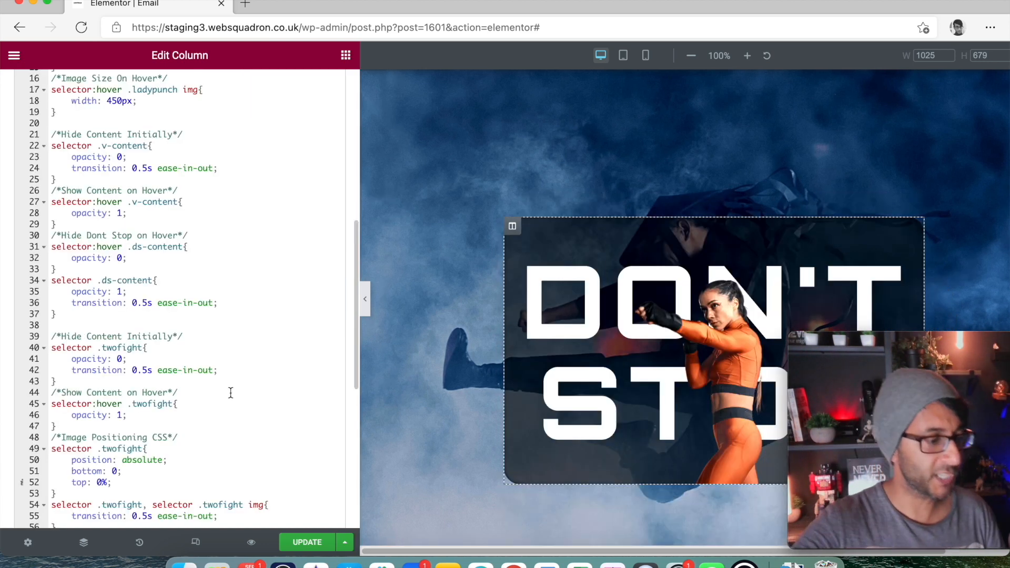
Step: Examine the column's .twofight CSS rules for opacity, absolute positioning, transition, and movement and image size on hover
scroll(230, 392, "down", 4)
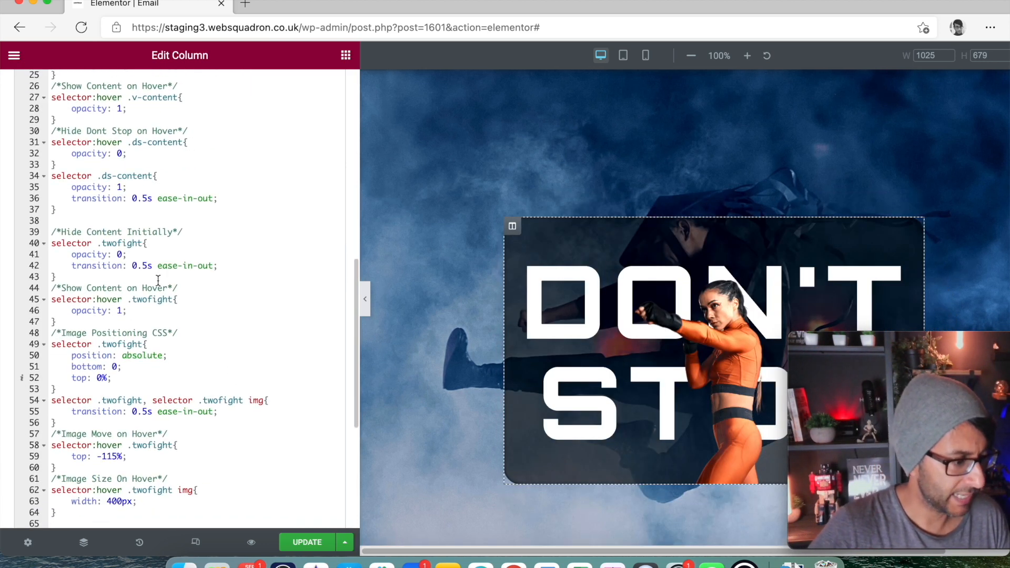
left_click_drag(54, 225, 253, 492)
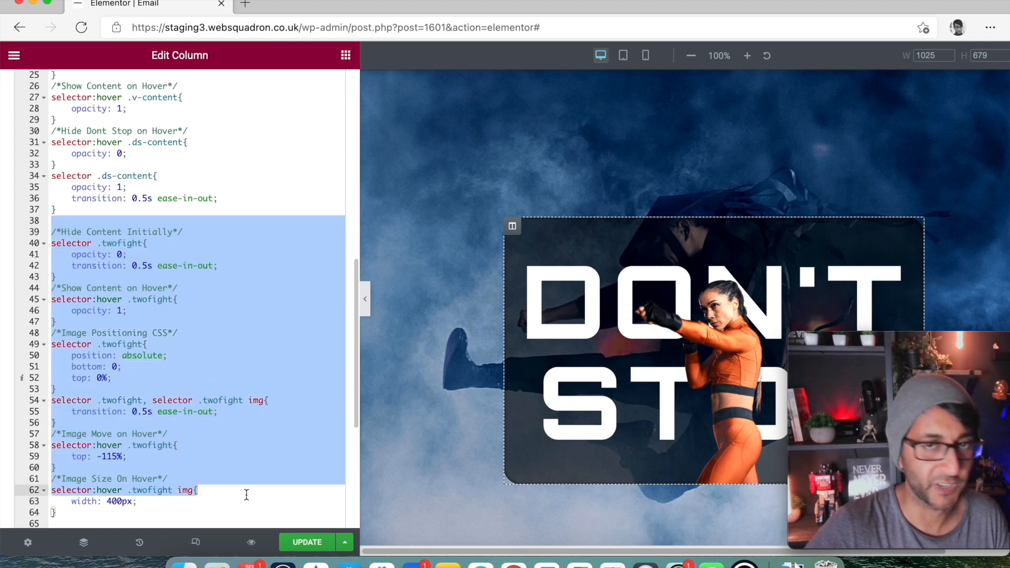
left_click(142, 505)
left_click_drag(145, 509, 50, 232)
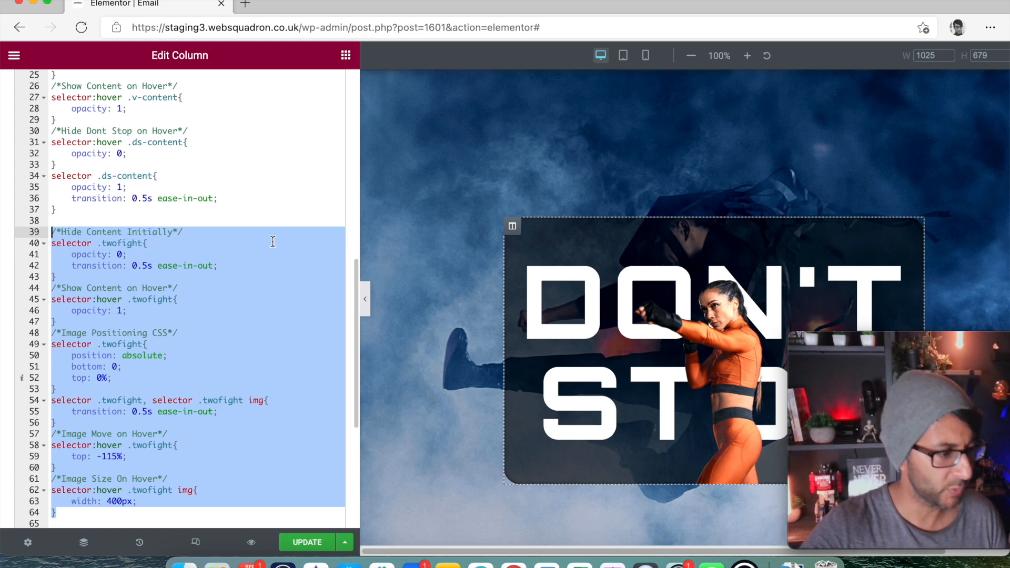
left_click(263, 273)
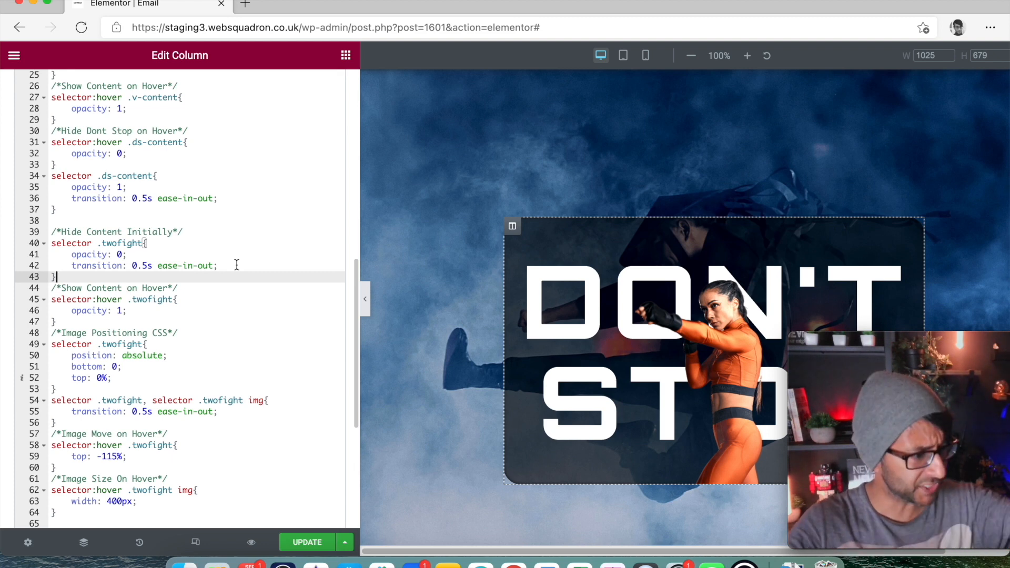
mouse_move(87, 356)
left_mouse_down()
mouse_move(121, 375)
mouse_move(56, 334)
mouse_move(80, 345)
left_mouse_up()
left_click(56, 334)
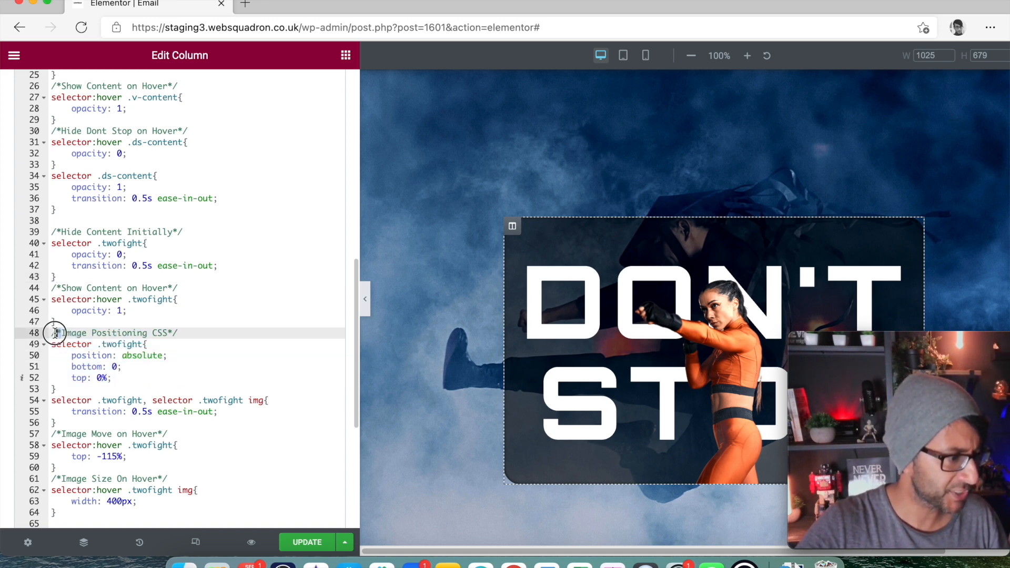
left_click(138, 379)
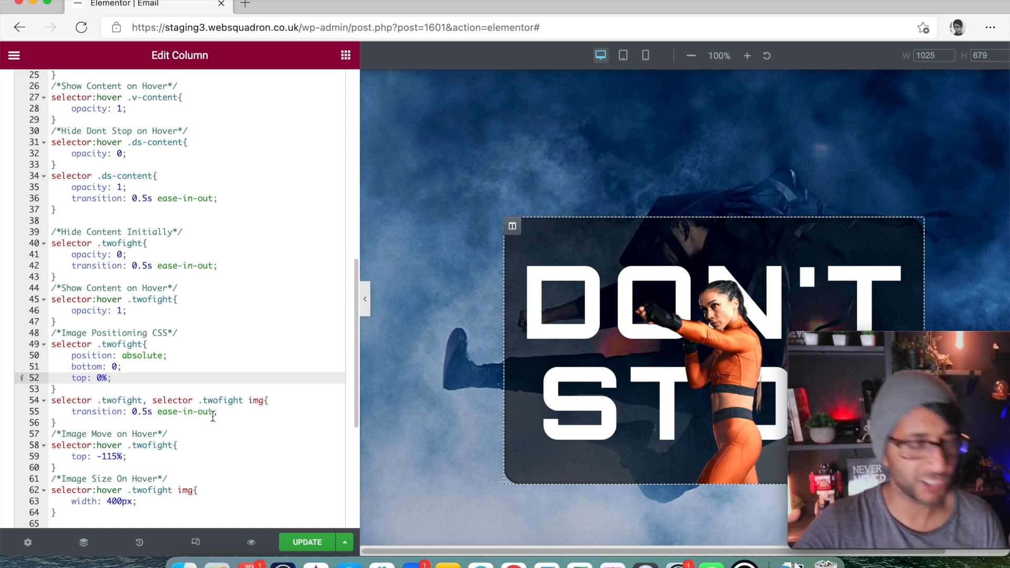
left_click_drag(143, 468, 57, 435)
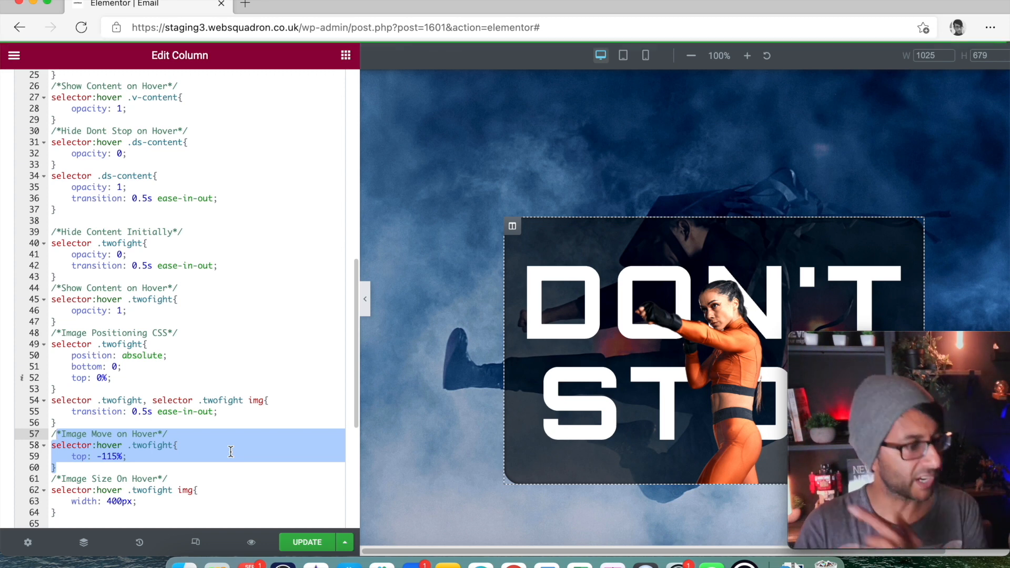
left_click(228, 489)
left_click(190, 500)
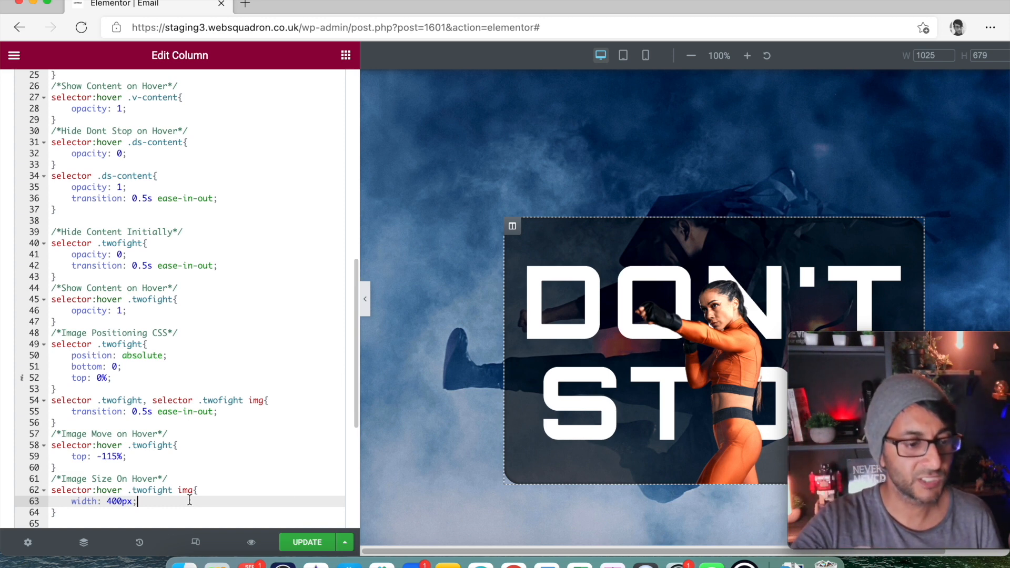
Step: Preview the column's hover effect with the editor panel hidden, checking the two-fighter image's position over the FIGHT! heading
mouse_move(667, 466)
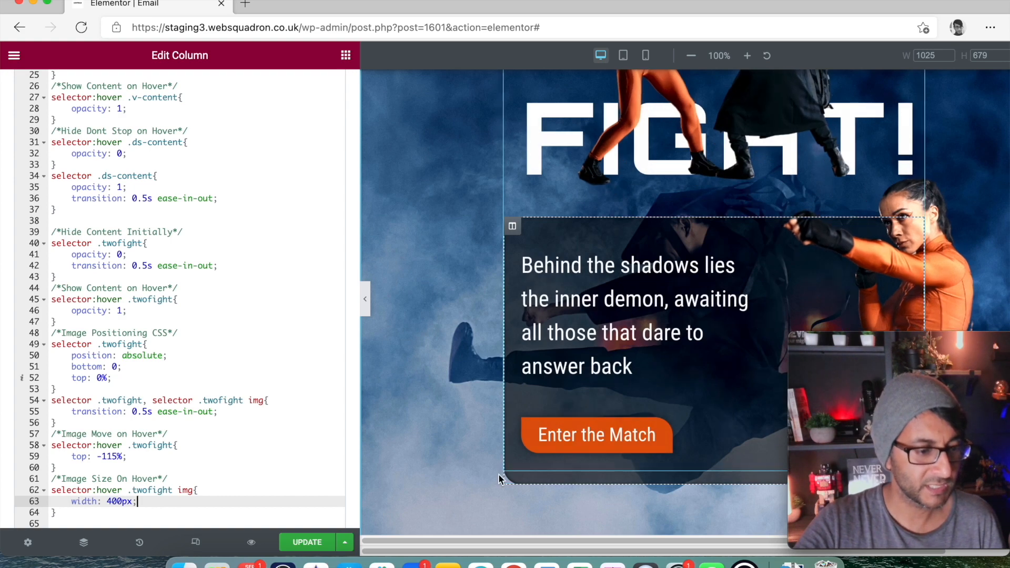
left_click(368, 310)
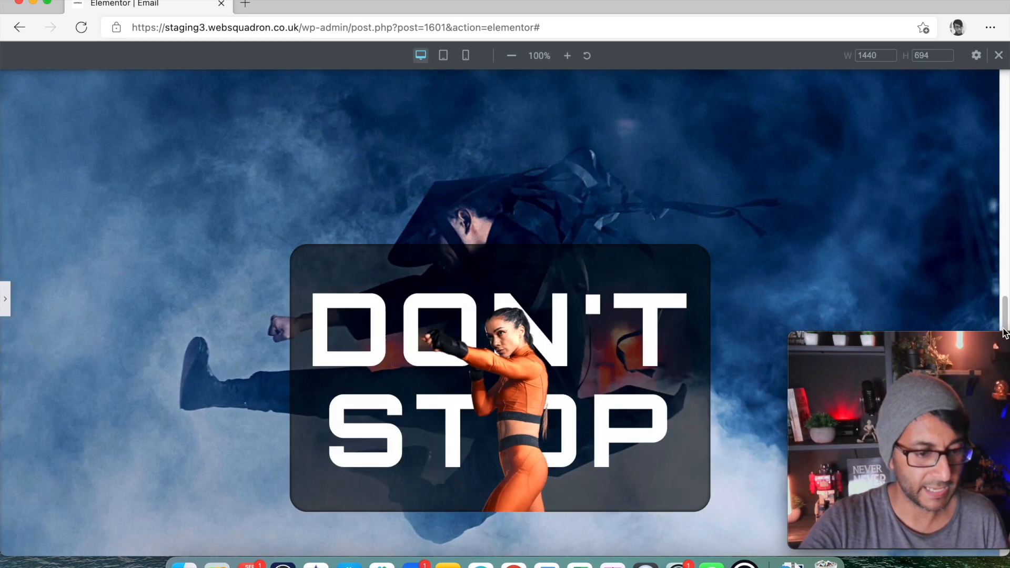
left_click_drag(1005, 313, 1001, 337)
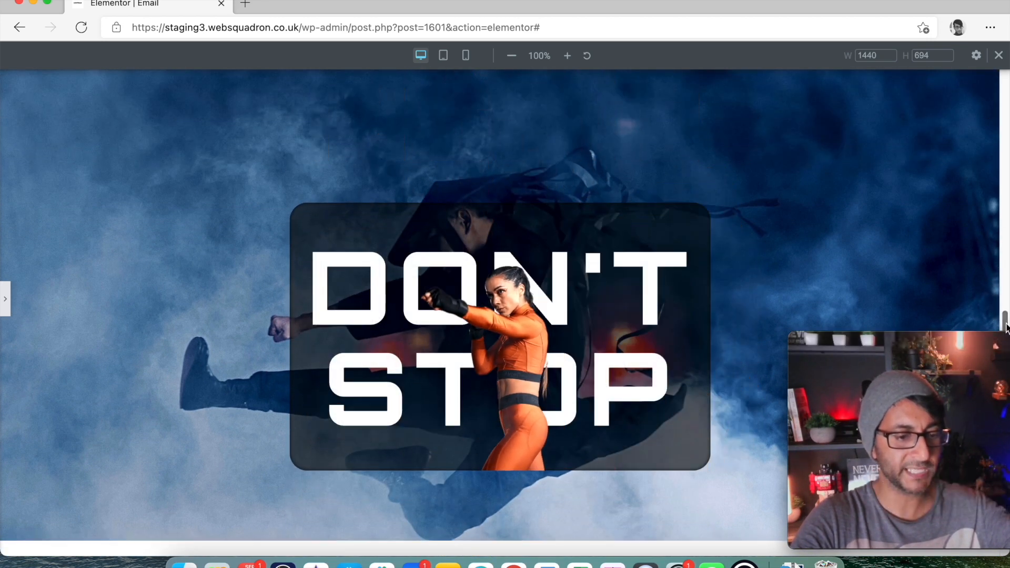
scroll(1004, 295, "up", 5)
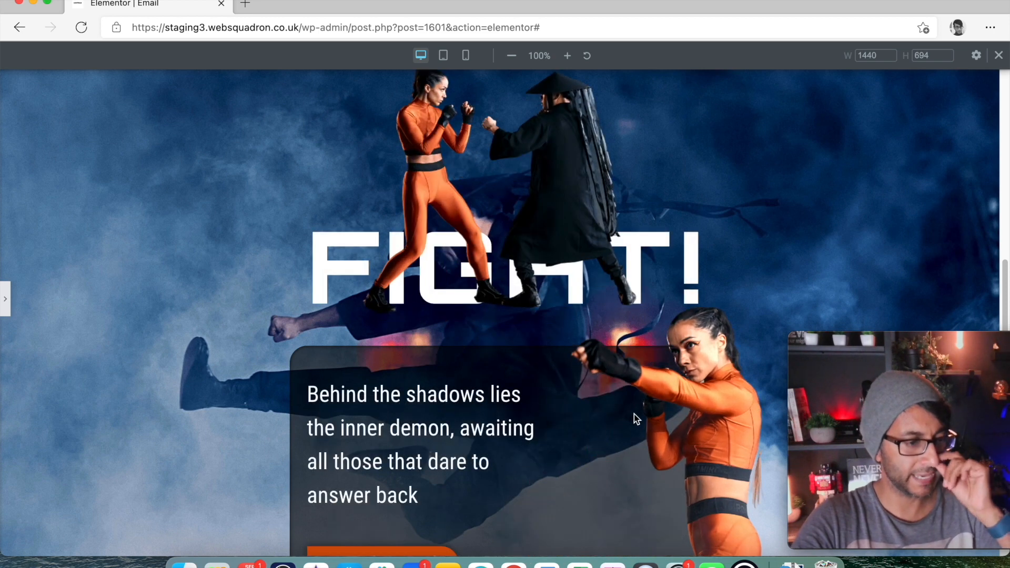
scroll(633, 414, "down", 2)
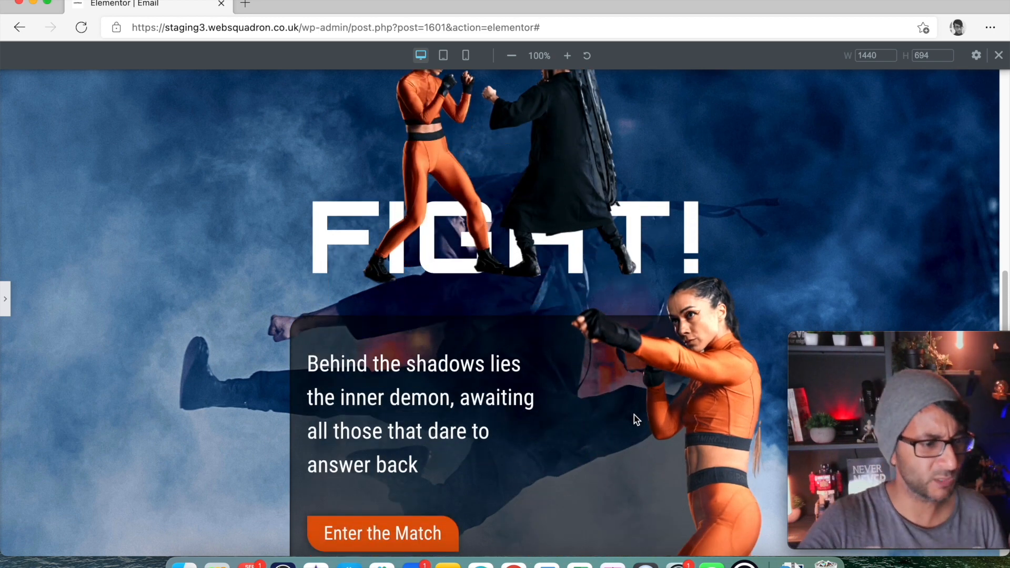
scroll(630, 412, "down", 1)
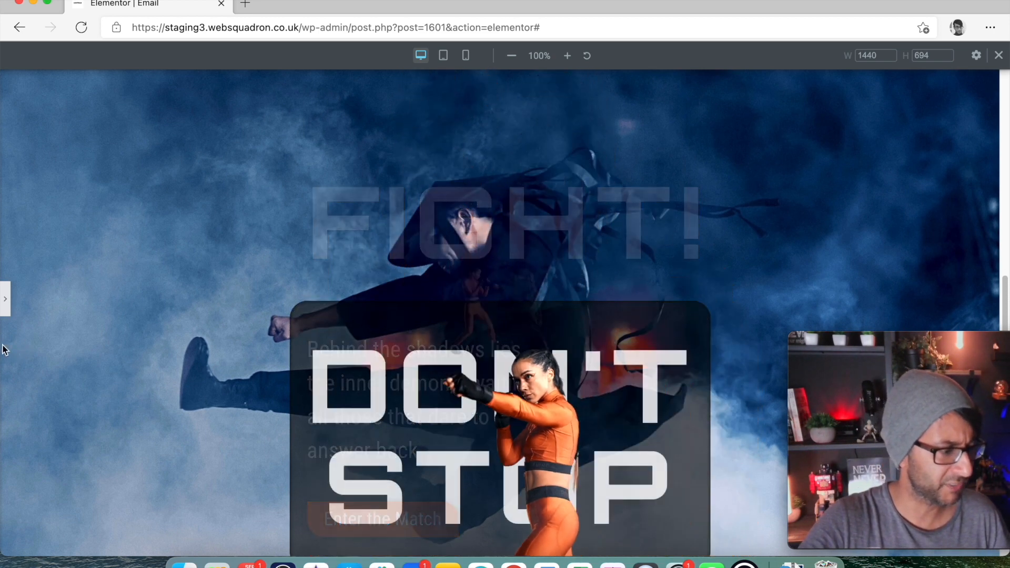
Step: In the column's .twofight hover CSS, set the image width to 250px and the top offset to -75%
left_click(5, 299)
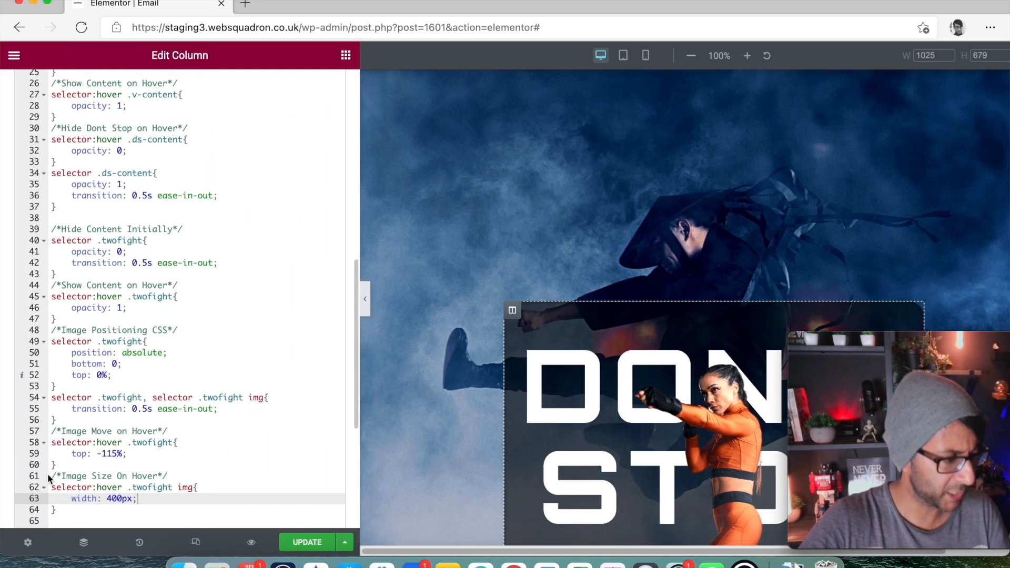
left_click(112, 493)
key("Delete")
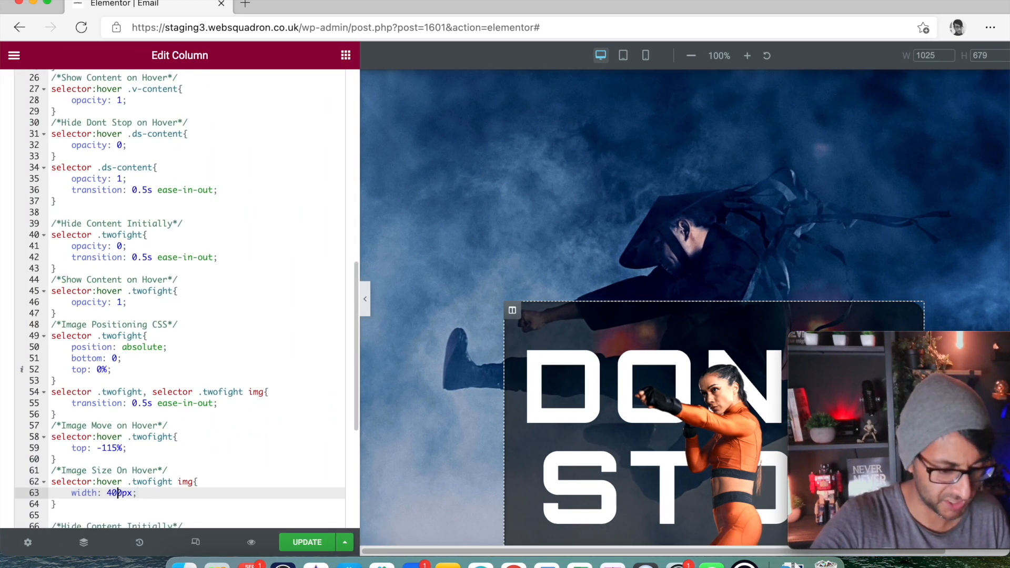
key("BackSpace")
type("3")
type("5")
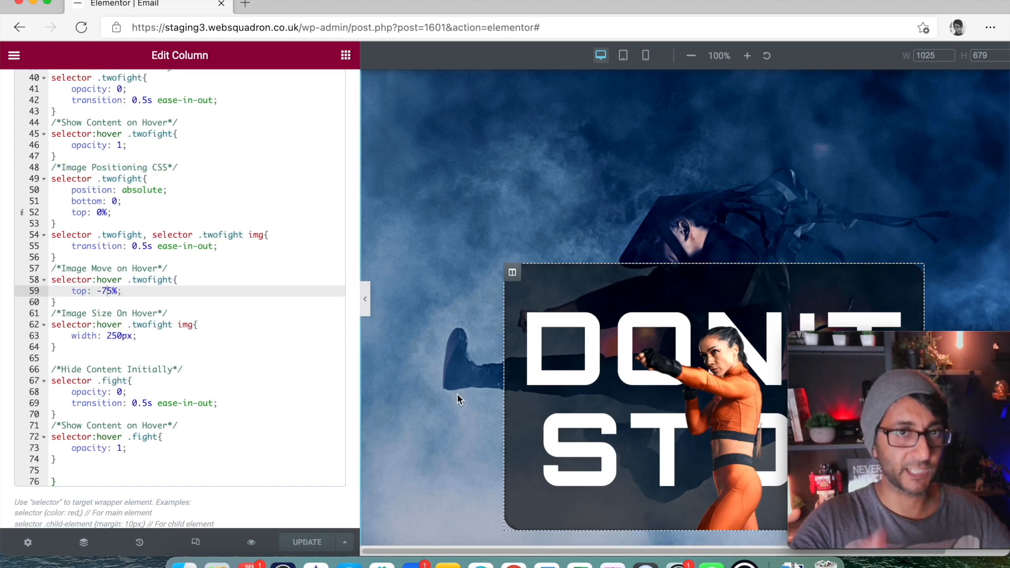
Step: Preview the resized two-fighter image's hover animation at full page width
mouse_move(553, 330)
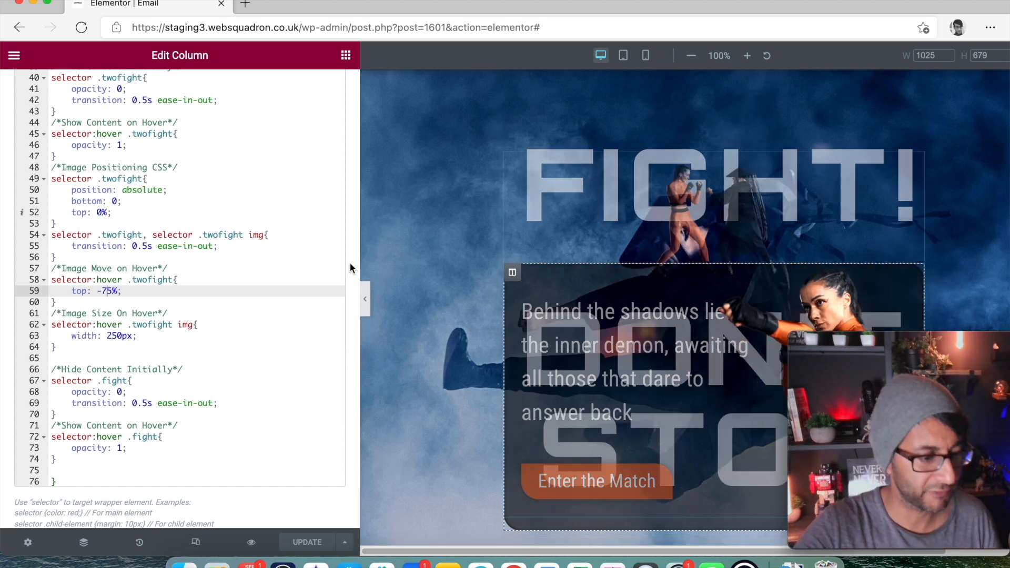
left_click(365, 299)
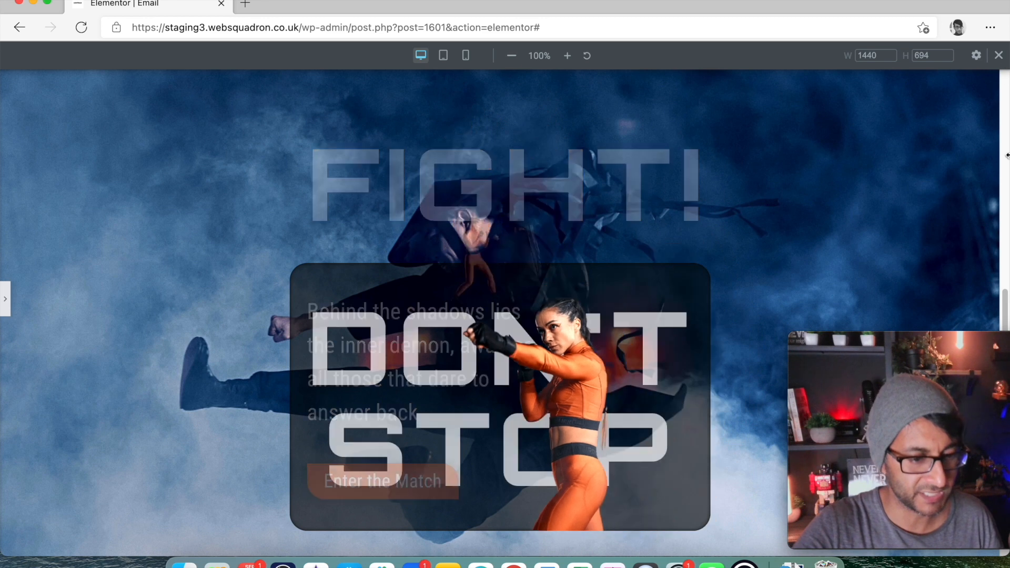
mouse_move(1006, 290)
left_mouse_down()
mouse_move(1006, 150)
mouse_move(1006, 318)
mouse_move(1007, 290)
left_mouse_up()
mouse_move(553, 439)
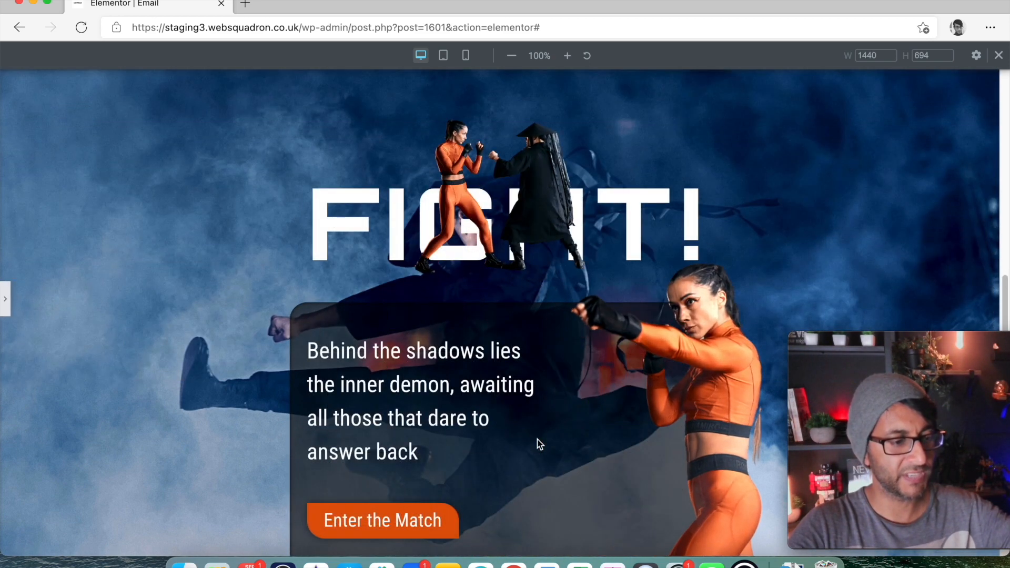
scroll(538, 440, "down", 1)
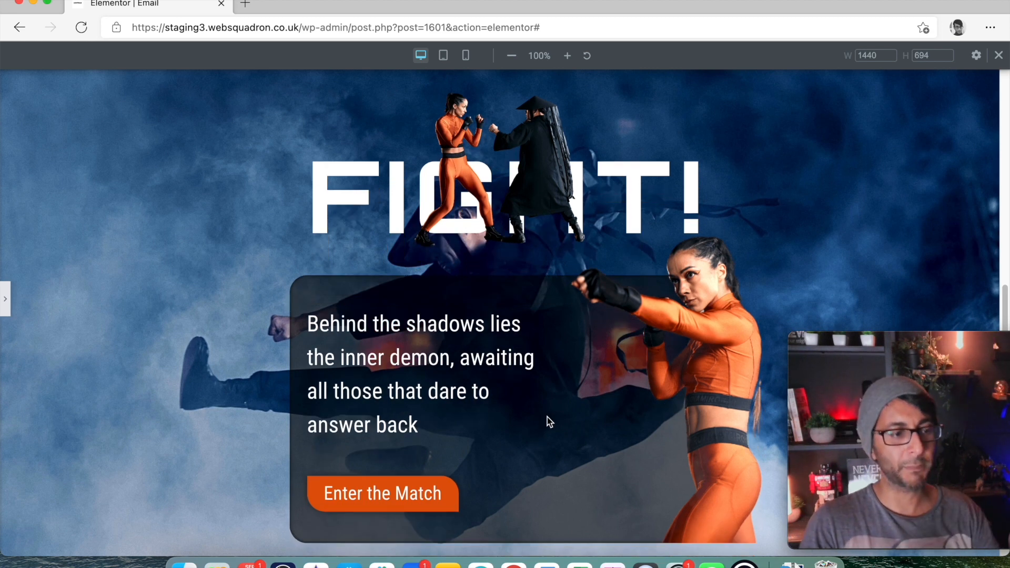